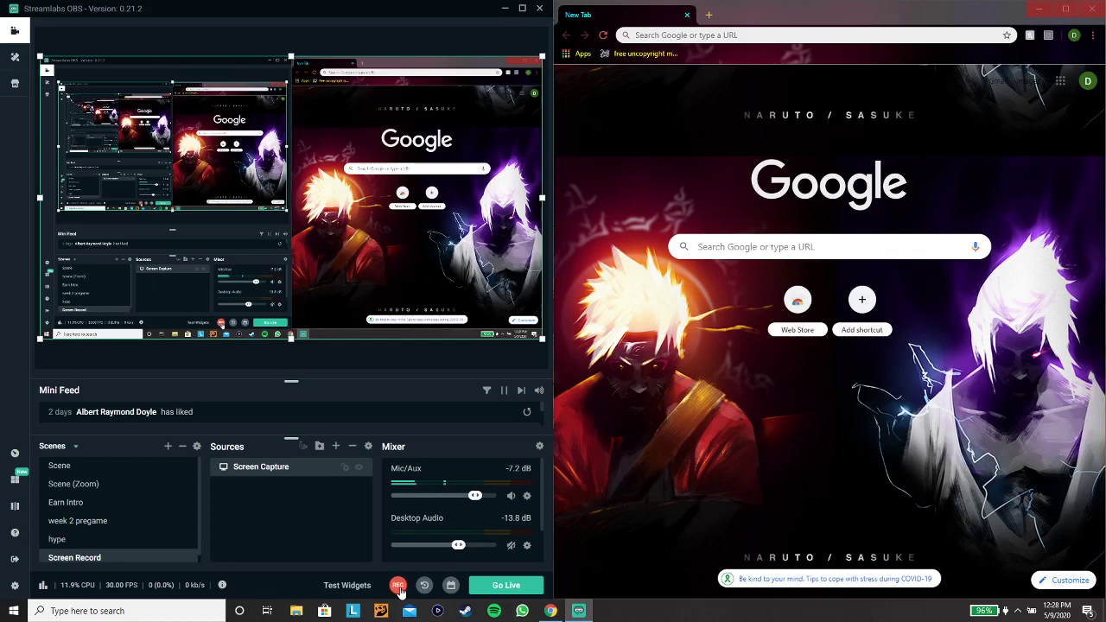
Start recording the Screen Record scene's screen capture in Streamlabs OBS
click(397, 586)
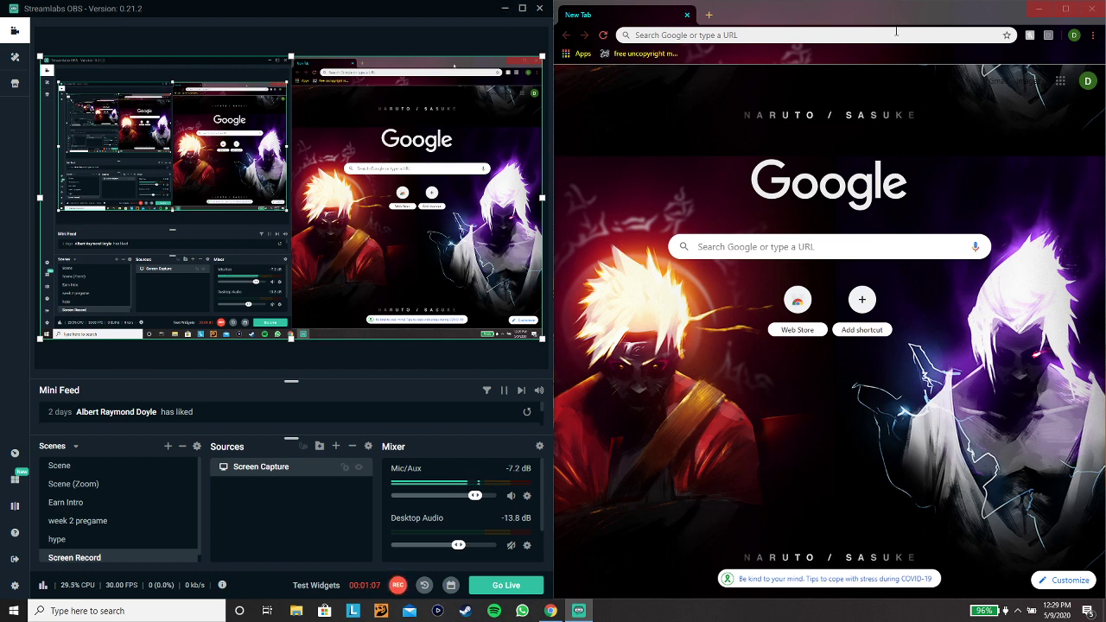
Search 'facebook' in Chrome to load the News Feed, then show your managed Pages list
click(803, 251)
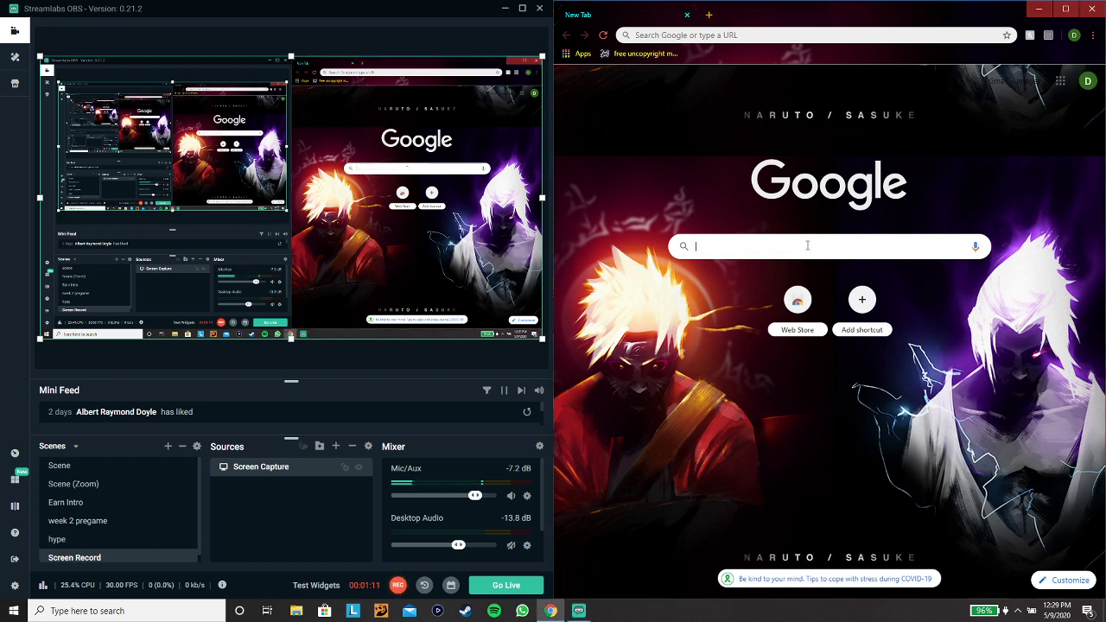
text(facebook)
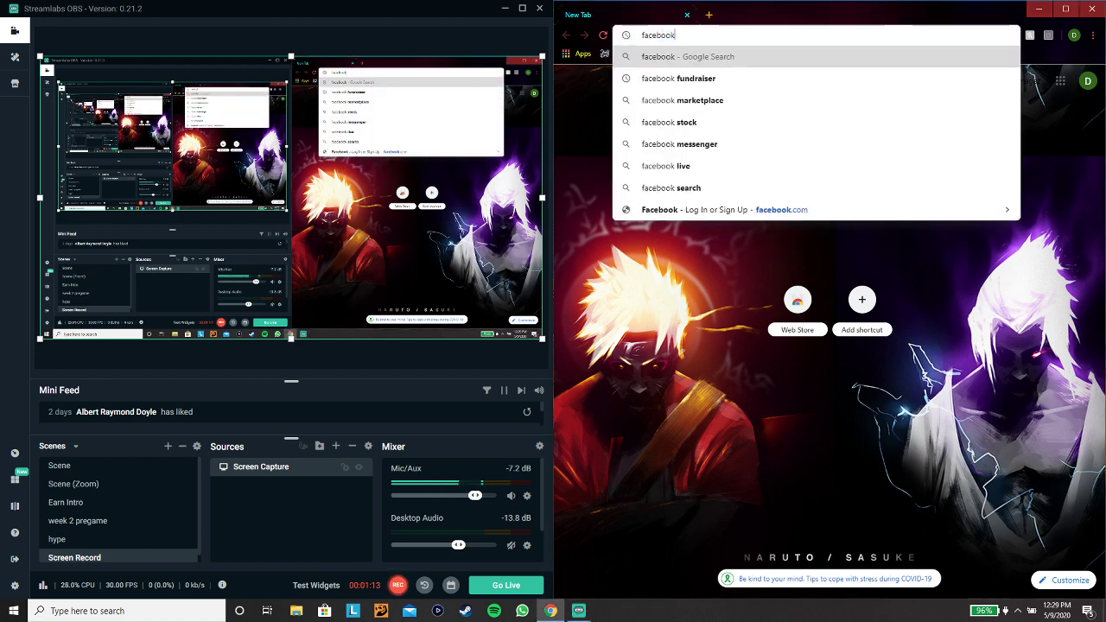
key(Return)
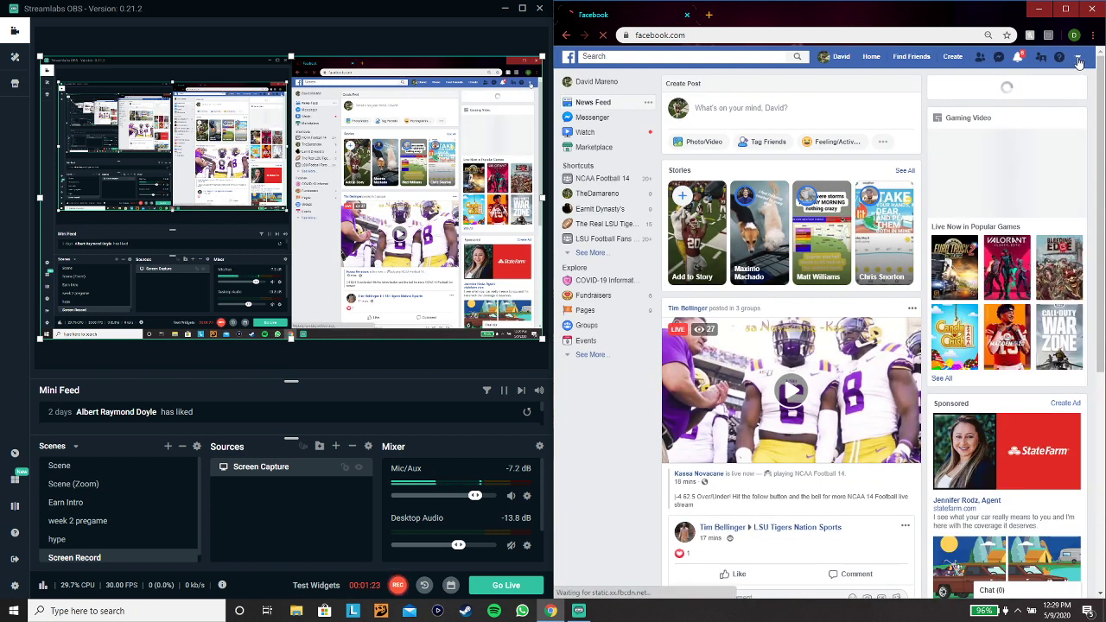
click(1078, 60)
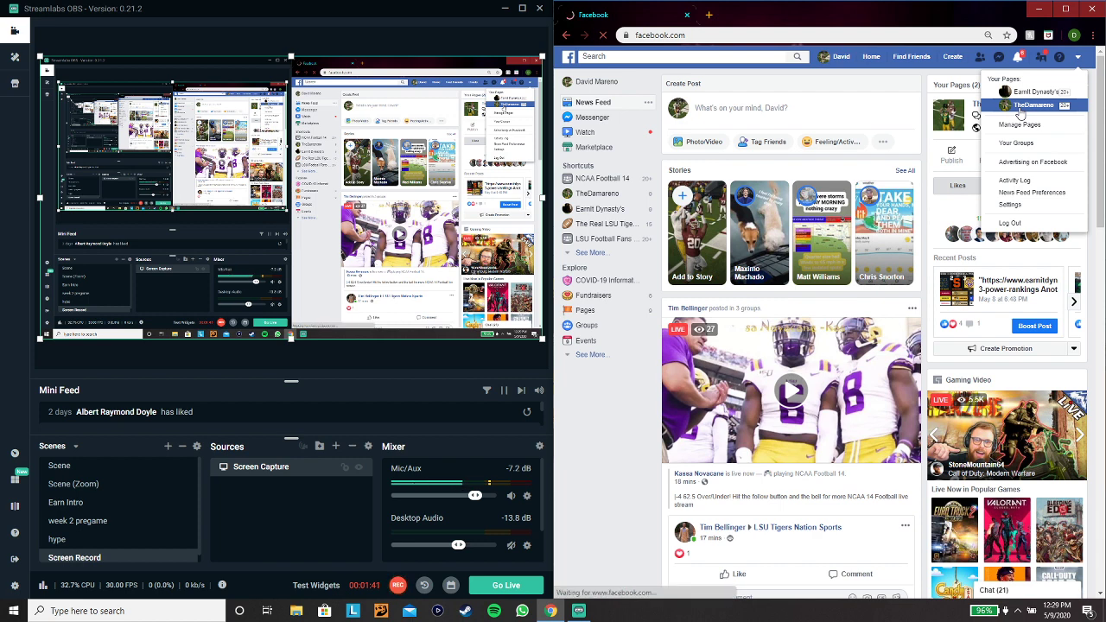
Open the TheDamareno Page's Crossposting settings, then bring up the managed Pages list again
click(1021, 106)
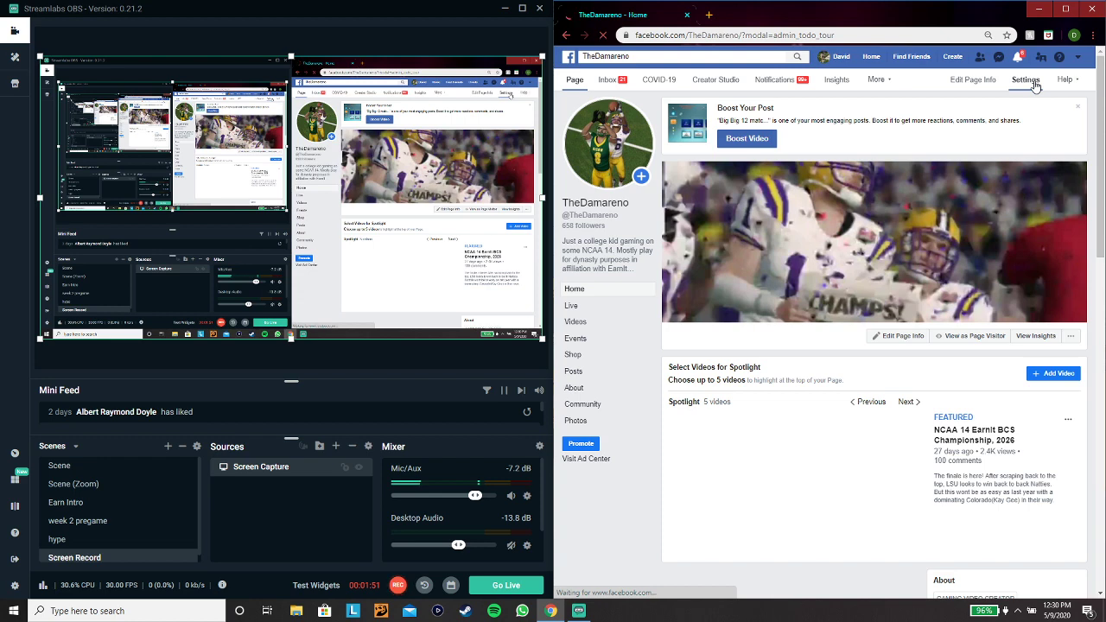
click(1026, 79)
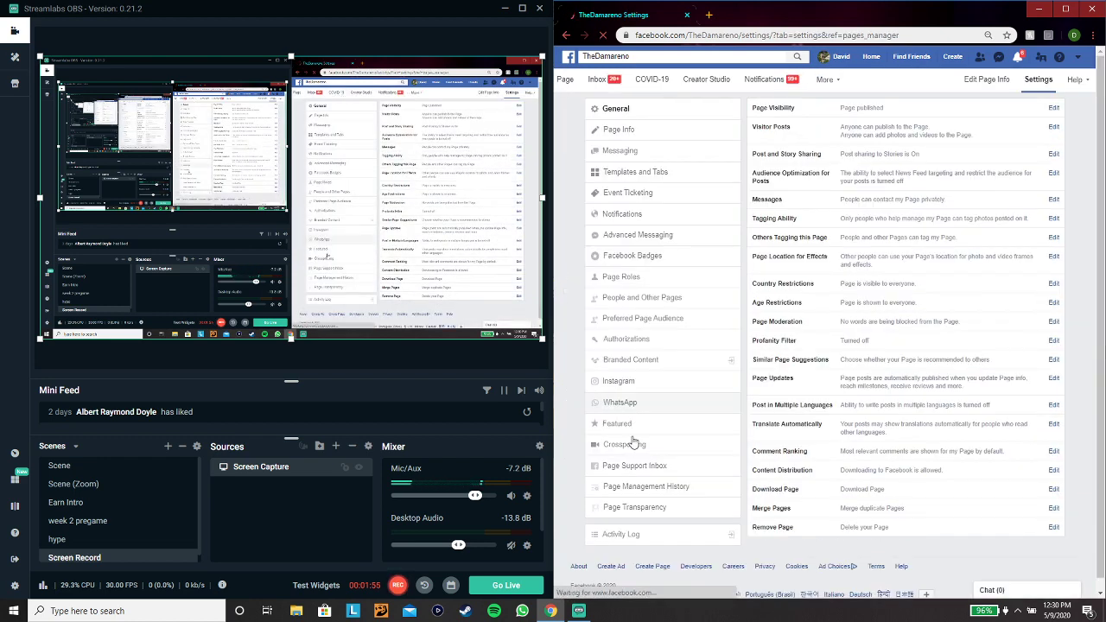
click(634, 448)
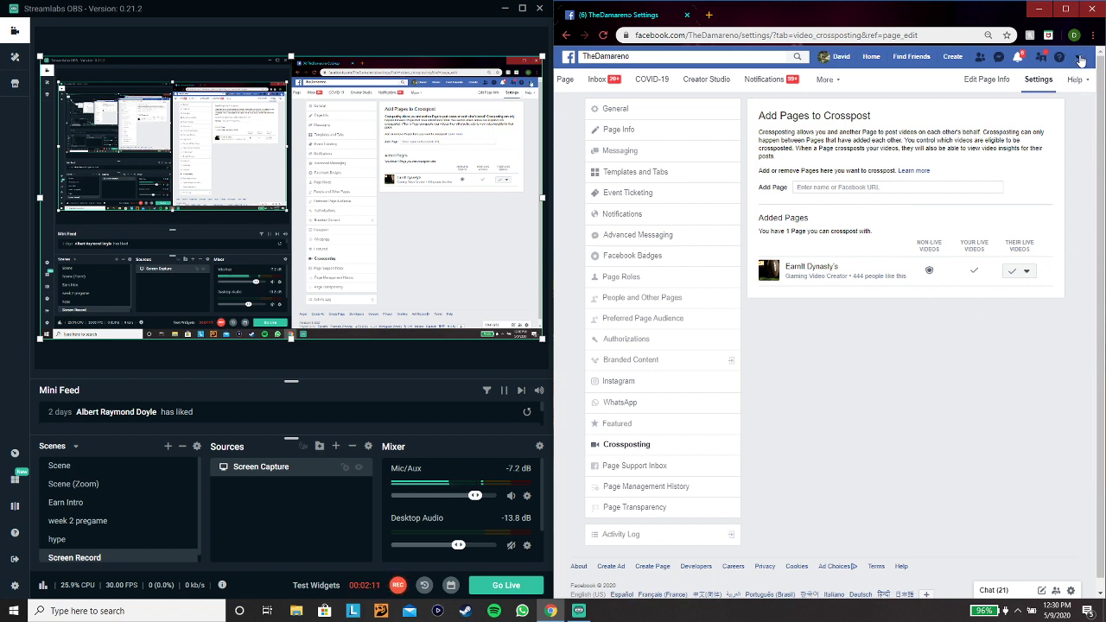
click(1080, 59)
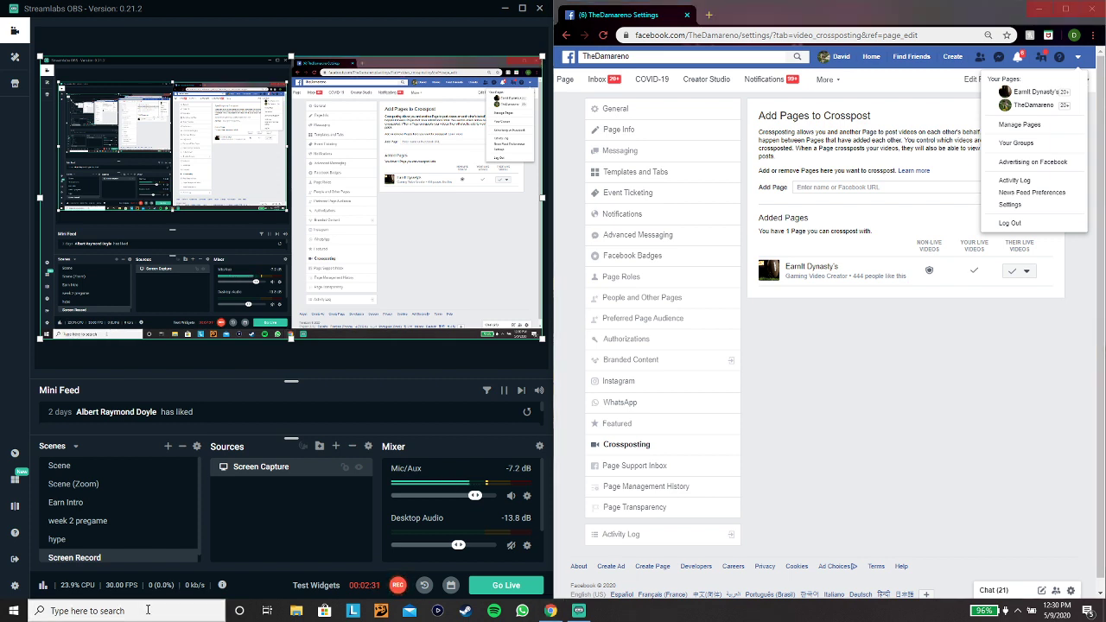
click(139, 614)
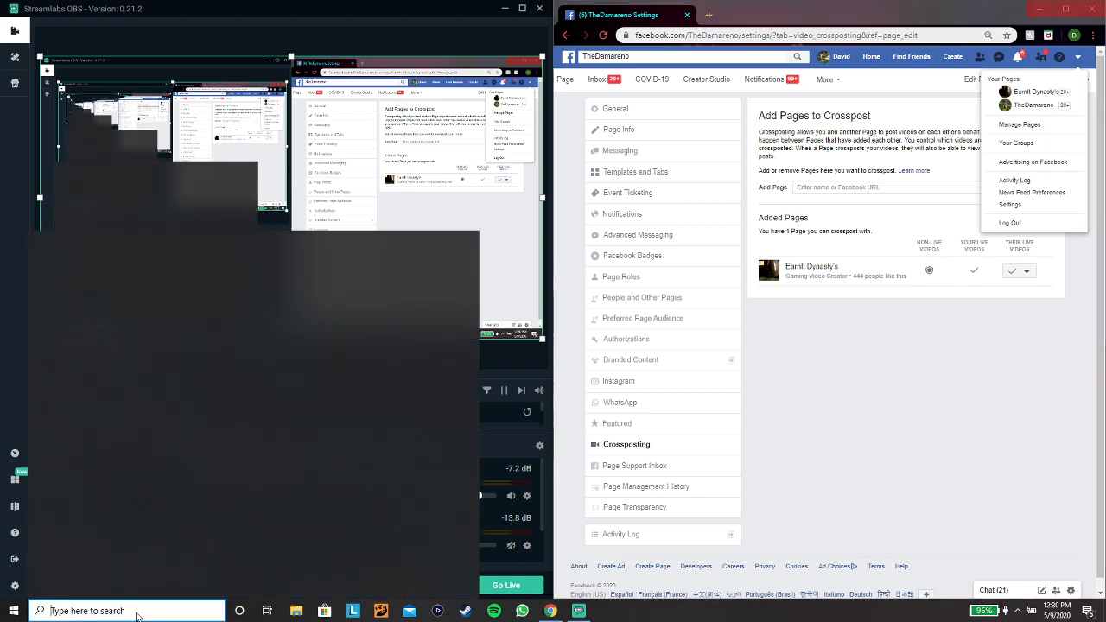
text(%temp)
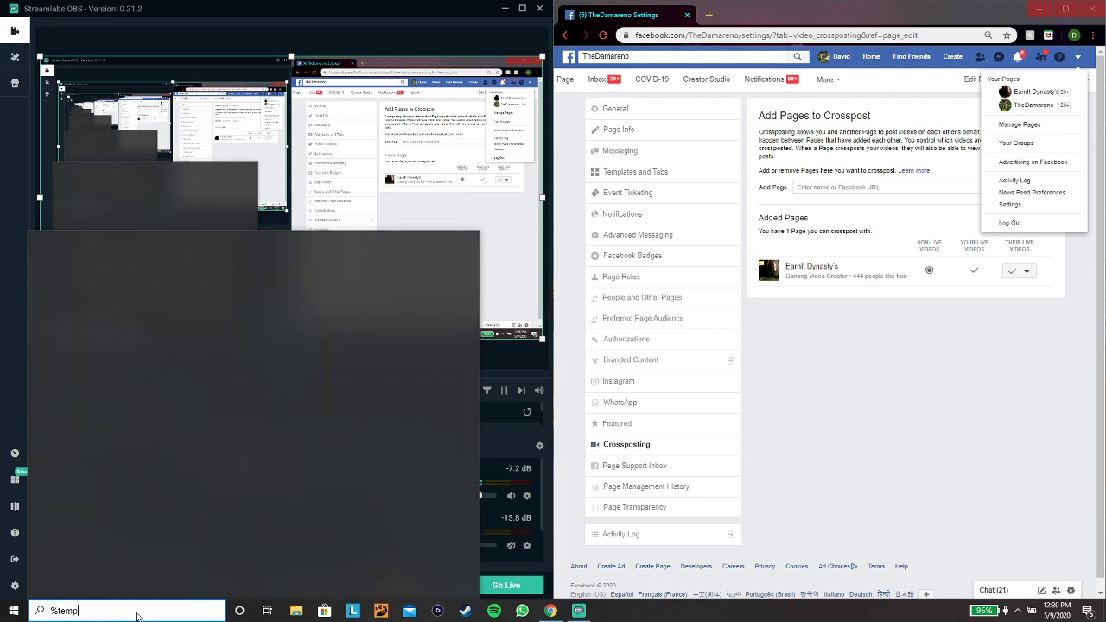
text(%)
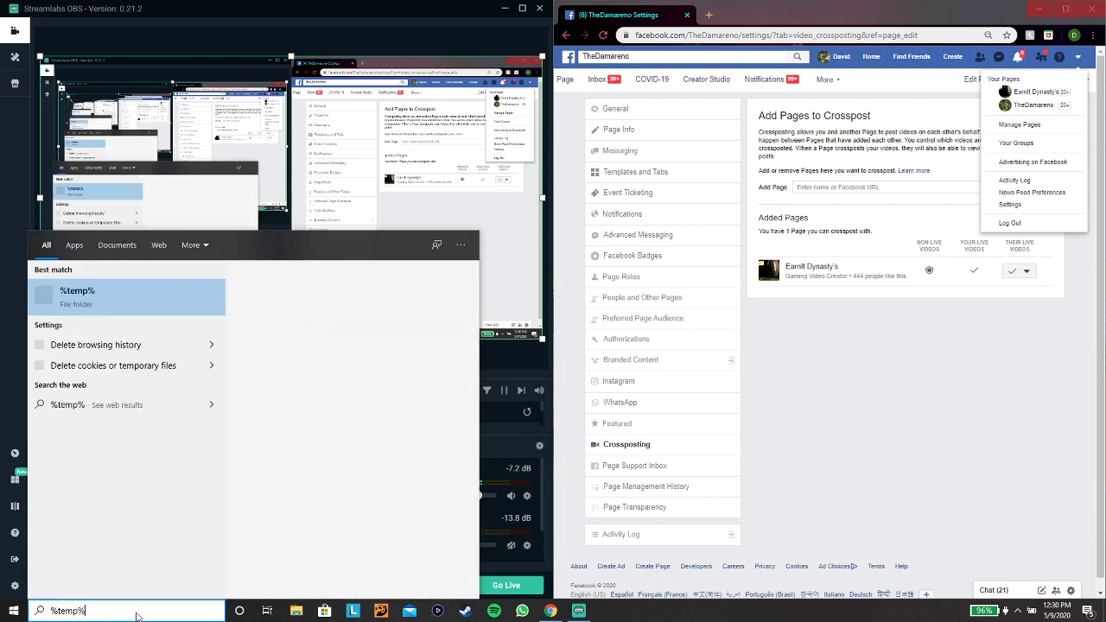
key(Return)
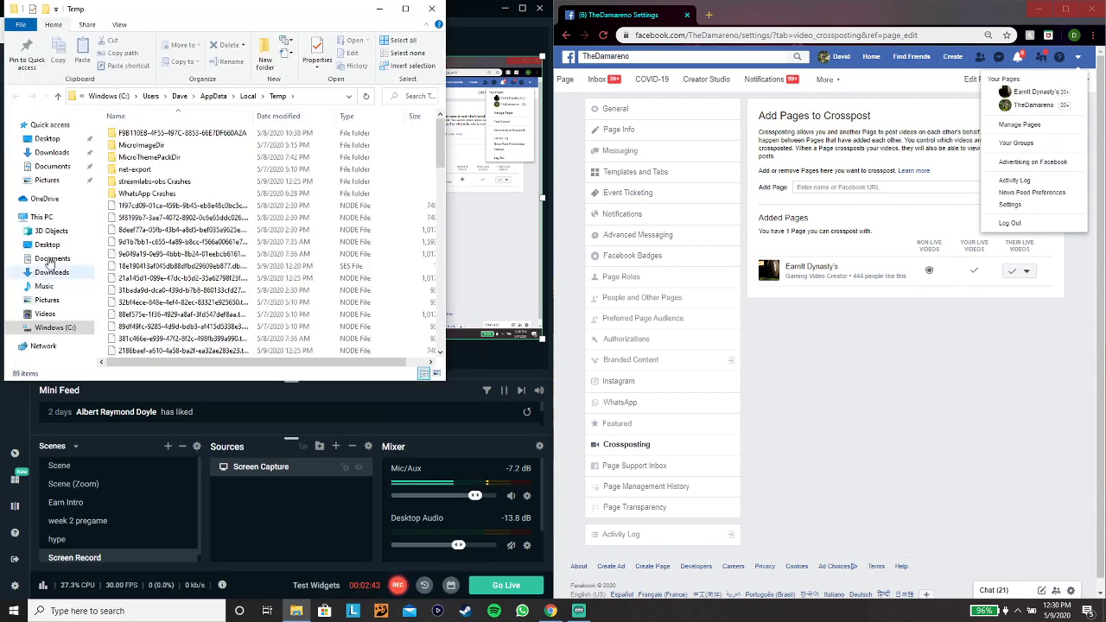
key(ctrl+a)
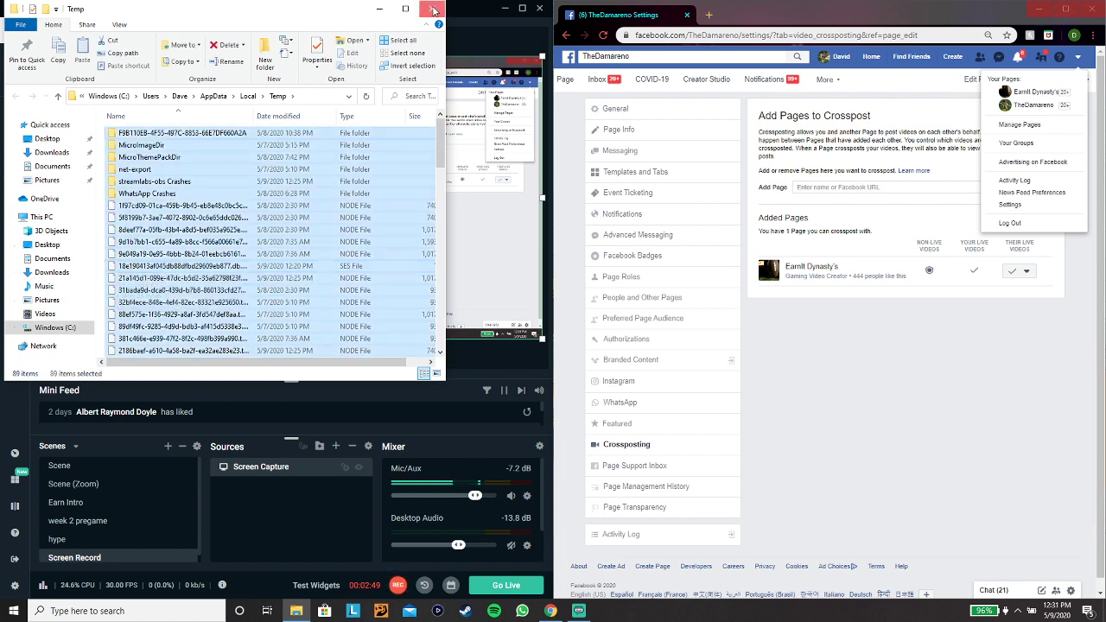
click(433, 10)
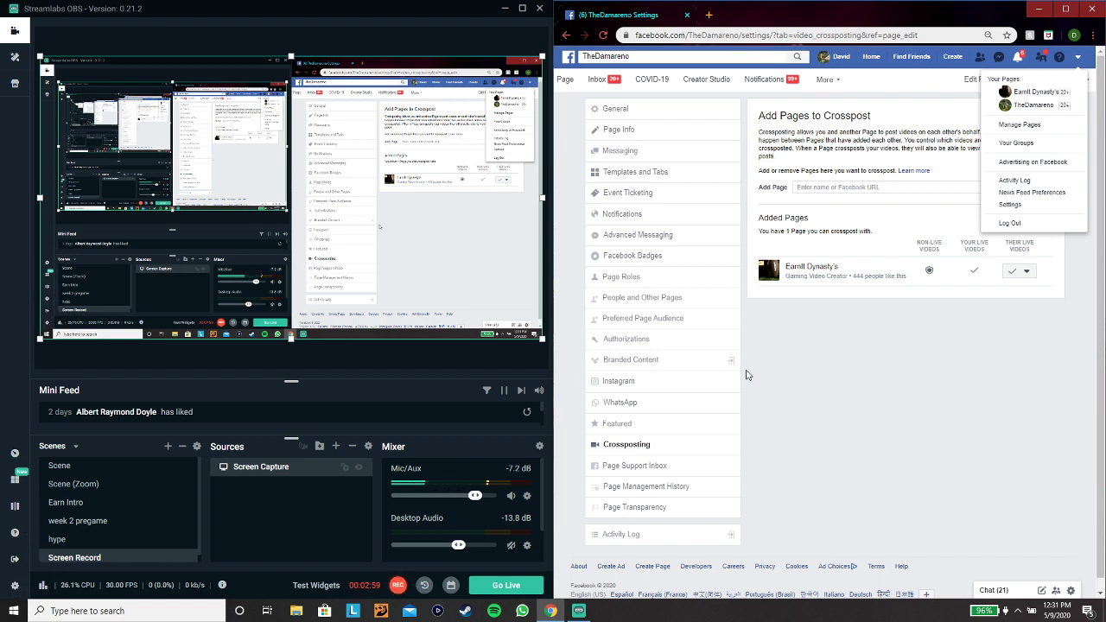
Leave the settings for the profile, then go Home to the News Feed with TheDamareno's panel
click(1037, 106)
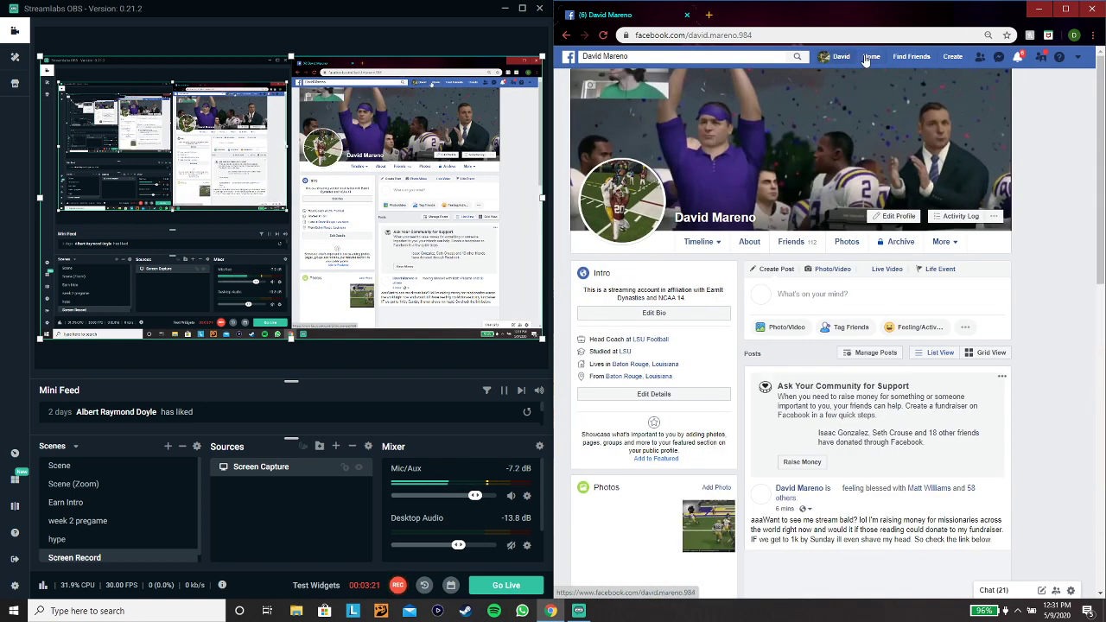
click(871, 57)
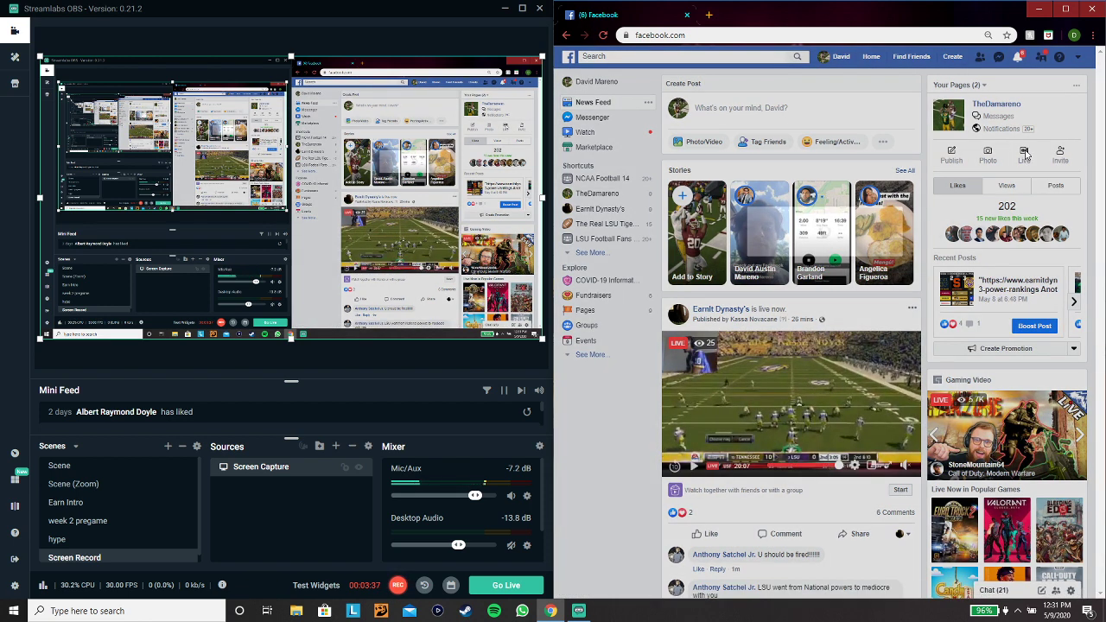
Start a Live video for TheDamareno and copy its Live Producer stream key
click(1025, 153)
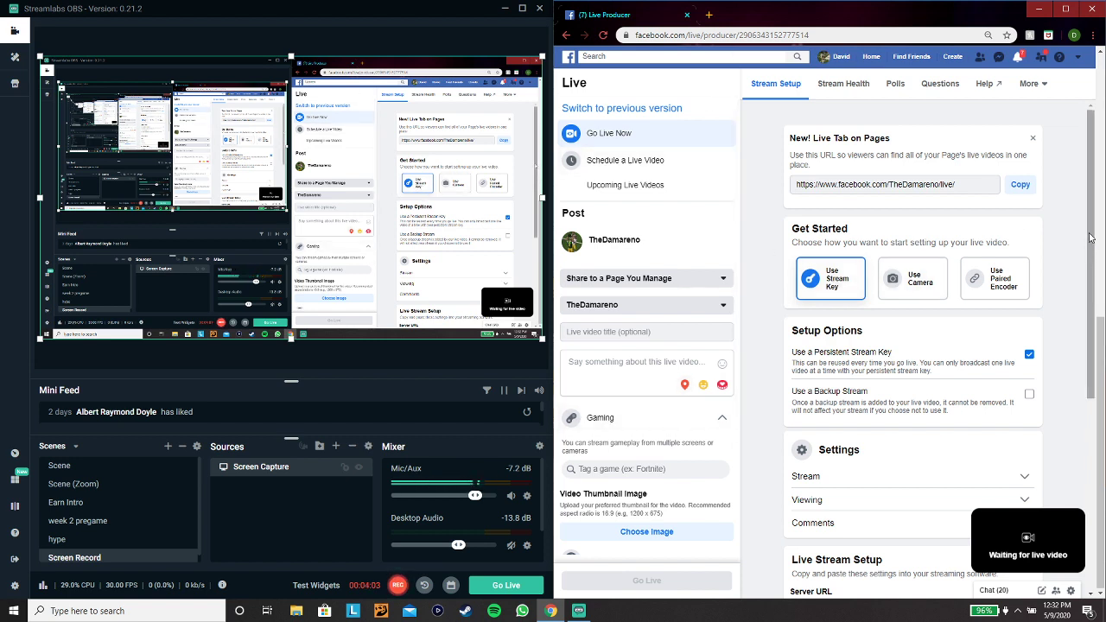
drag(1092, 186, 1091, 282)
scroll(1091, 283, down, 1)
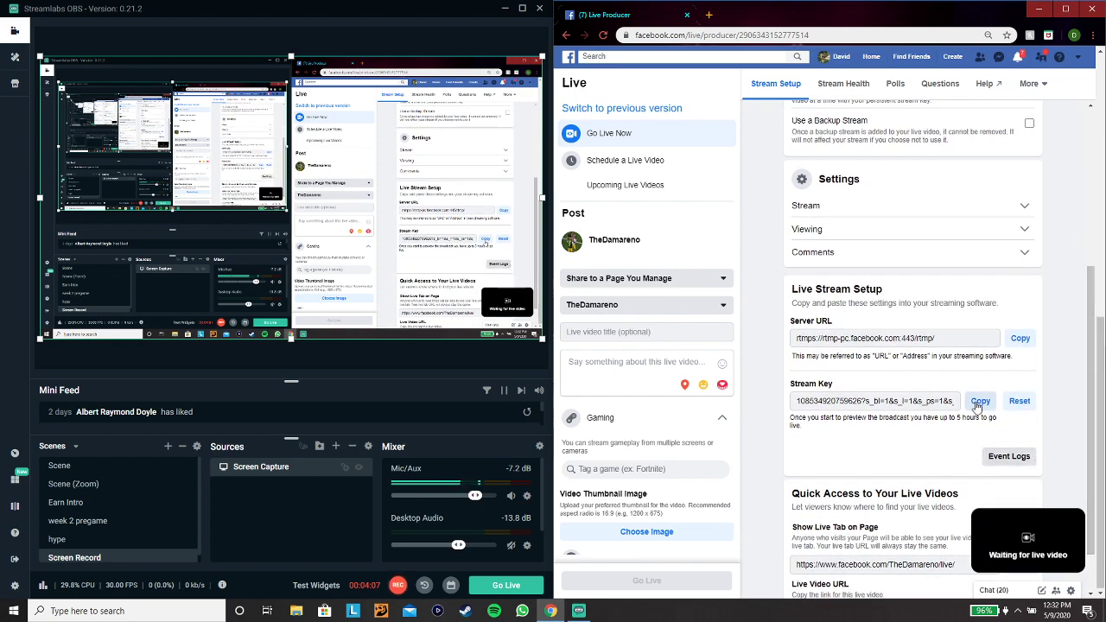
click(980, 402)
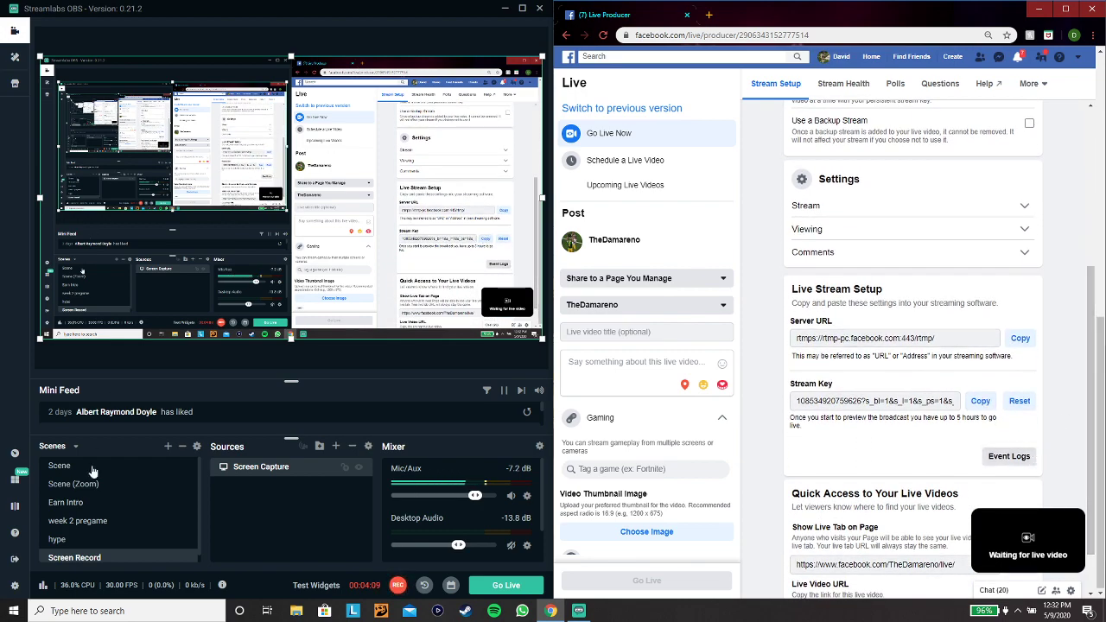
Log out of Streamlabs, close the unused Facebook sign-in popup, and skip to the editor
click(14, 560)
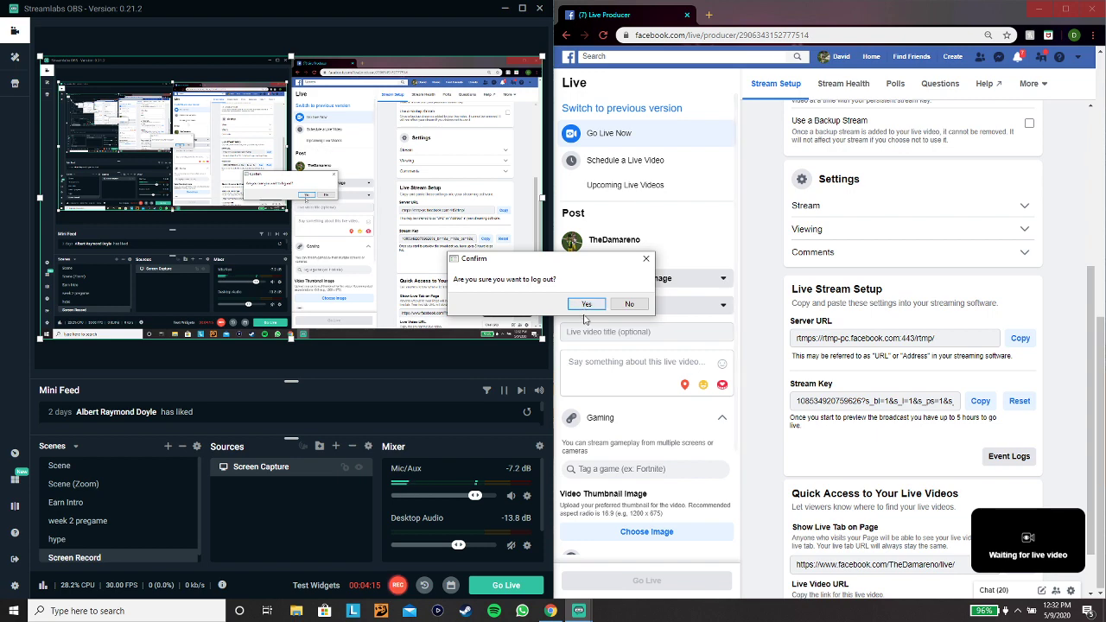
click(586, 305)
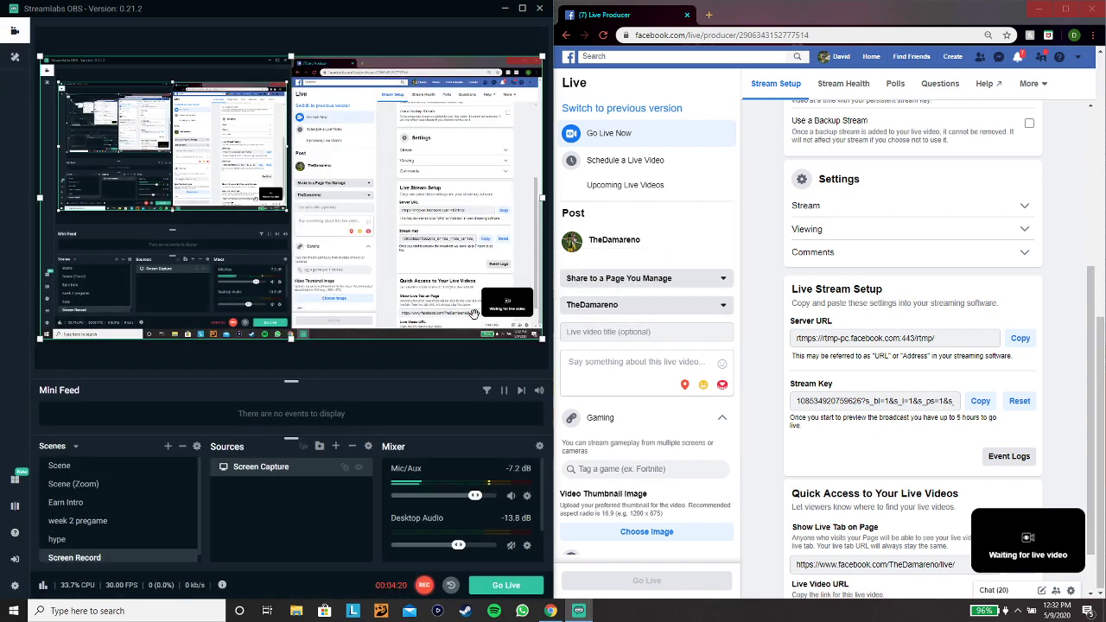
click(13, 561)
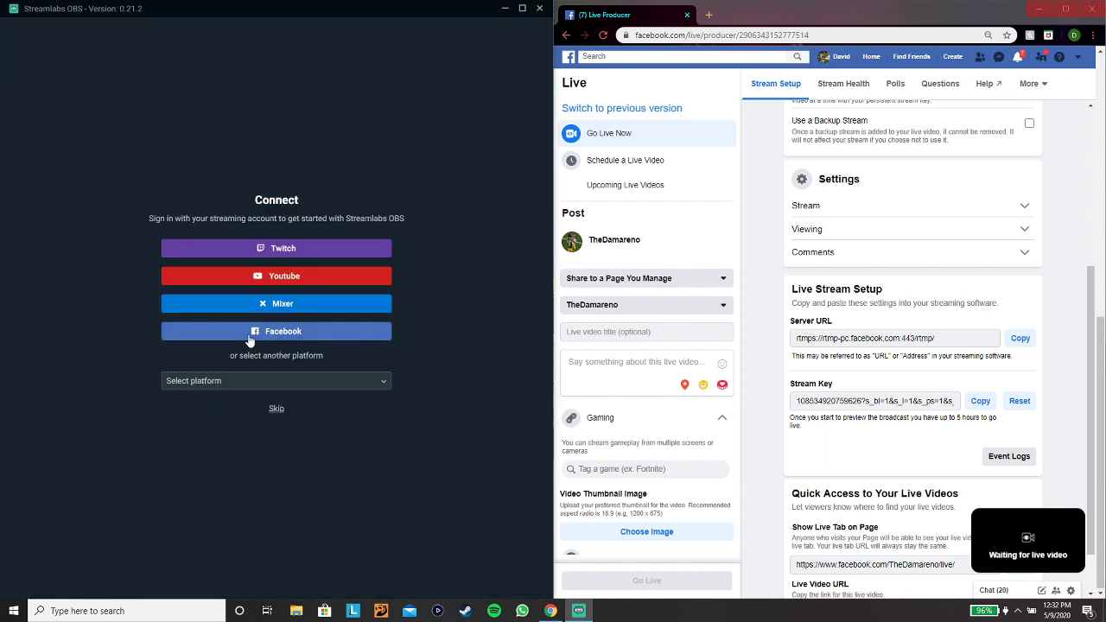
click(249, 336)
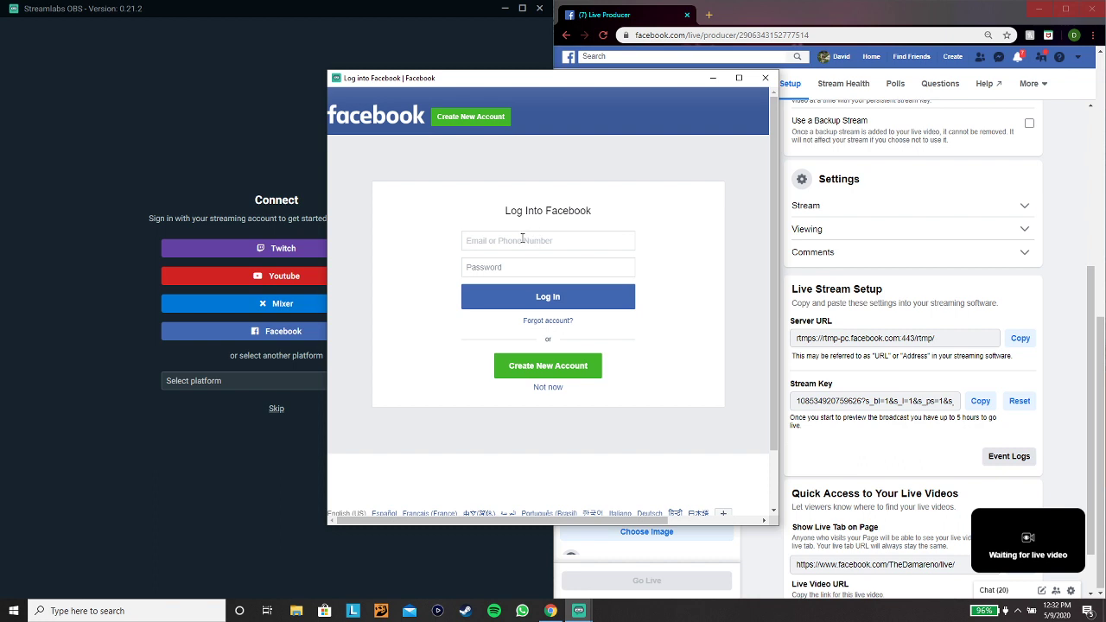
click(766, 79)
click(276, 409)
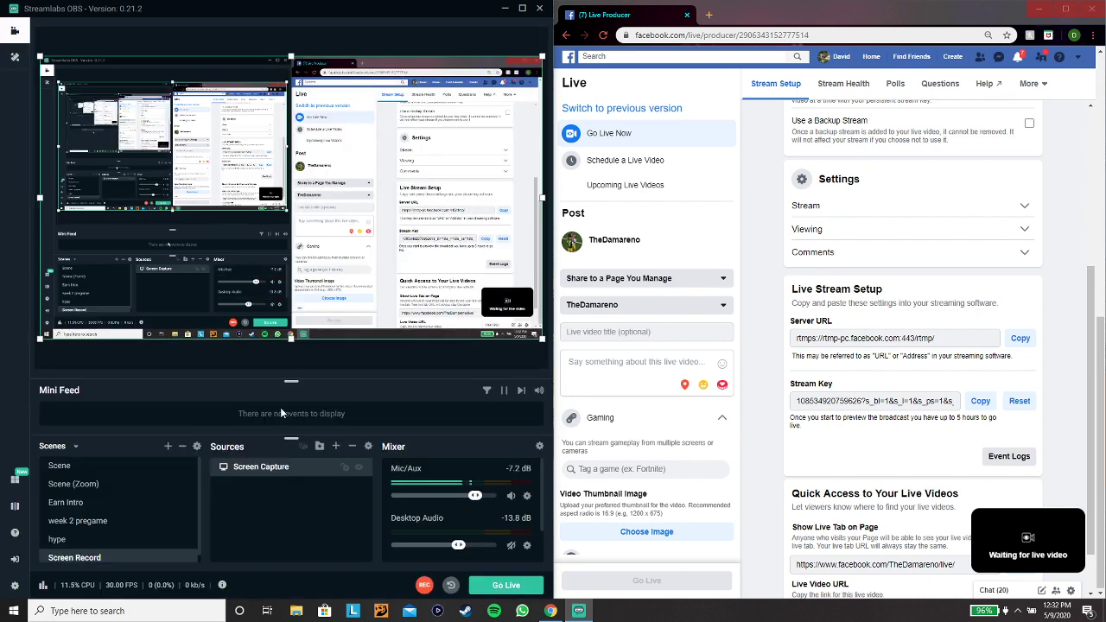
Paste the Live Producer stream key into the Facebook Live stream settings and save
click(14, 587)
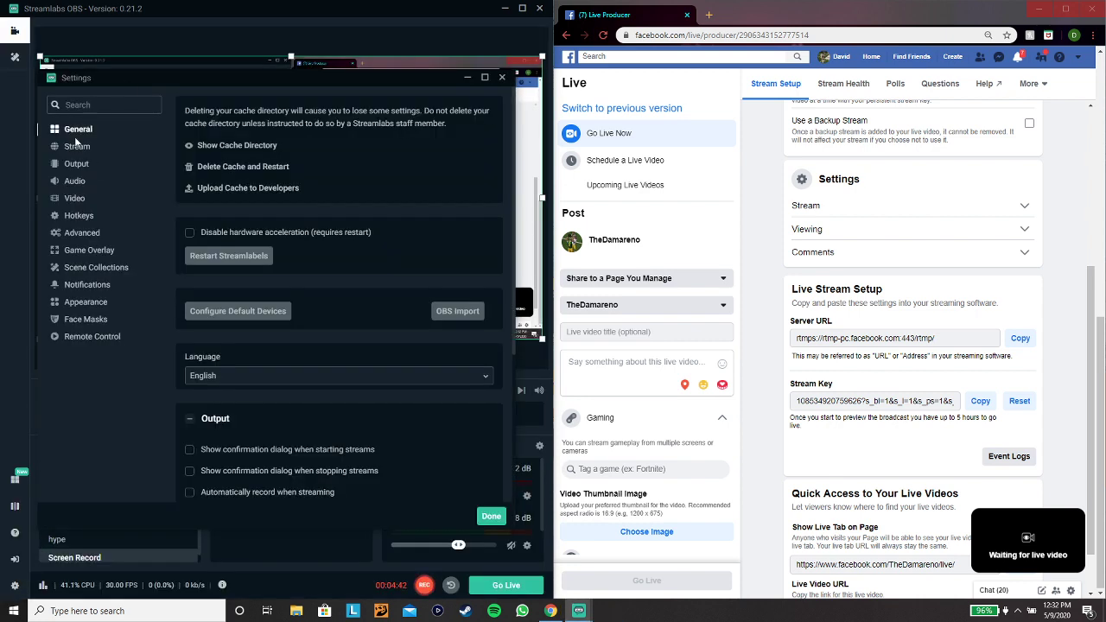
click(76, 148)
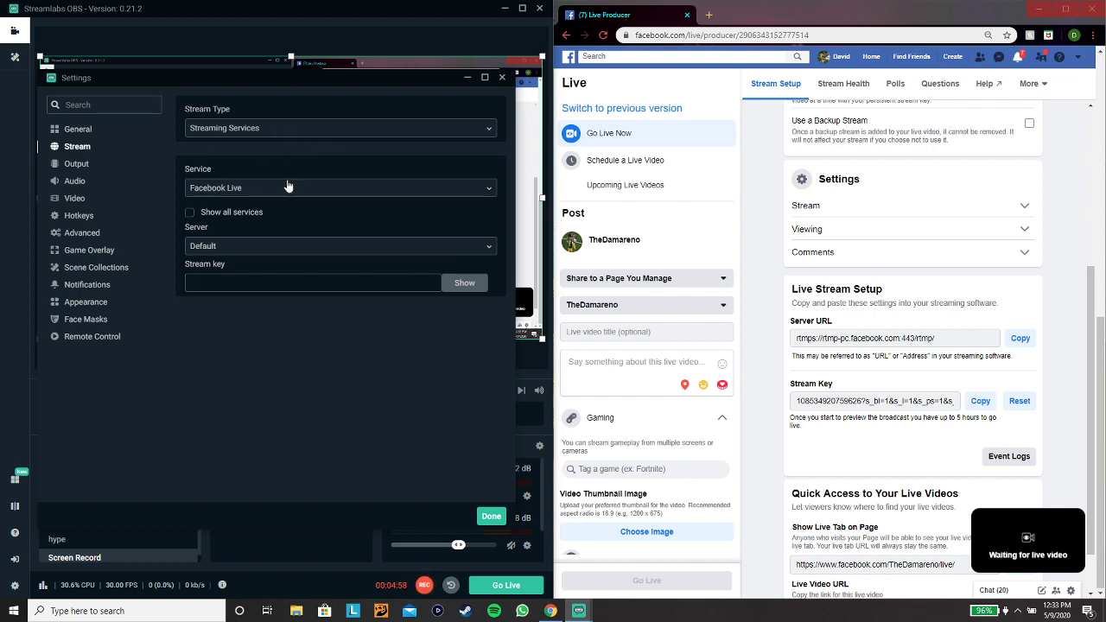
key(ctrl+v)
click(491, 516)
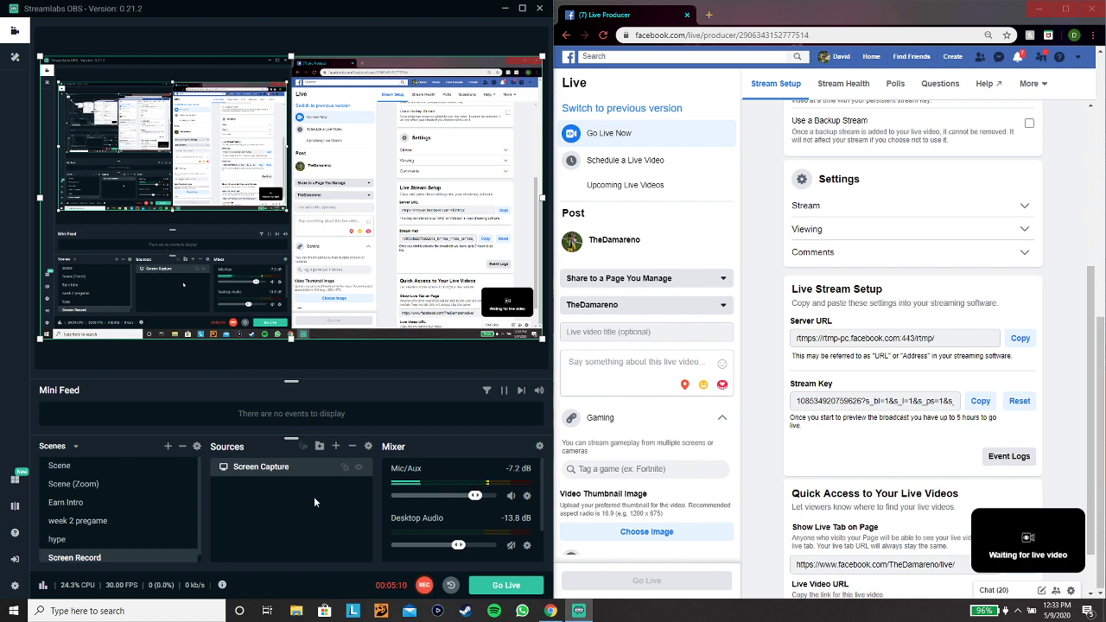
Go Live from Streamlabs OBS and enlarge Live Producer's incoming 1280x720 video preview
click(506, 586)
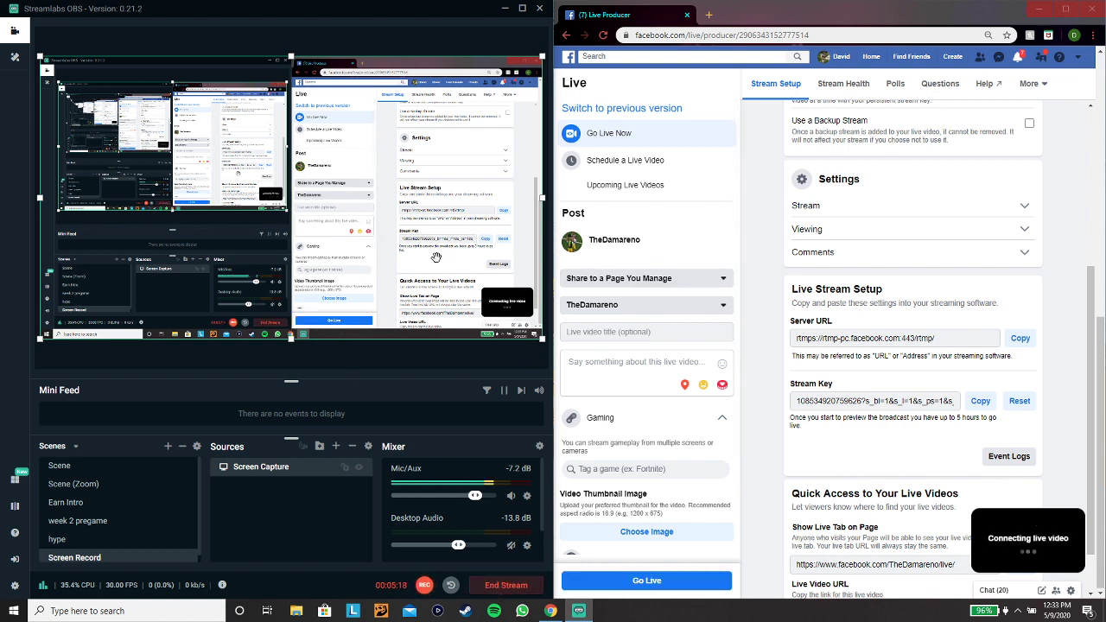
mouse_move(1020, 546)
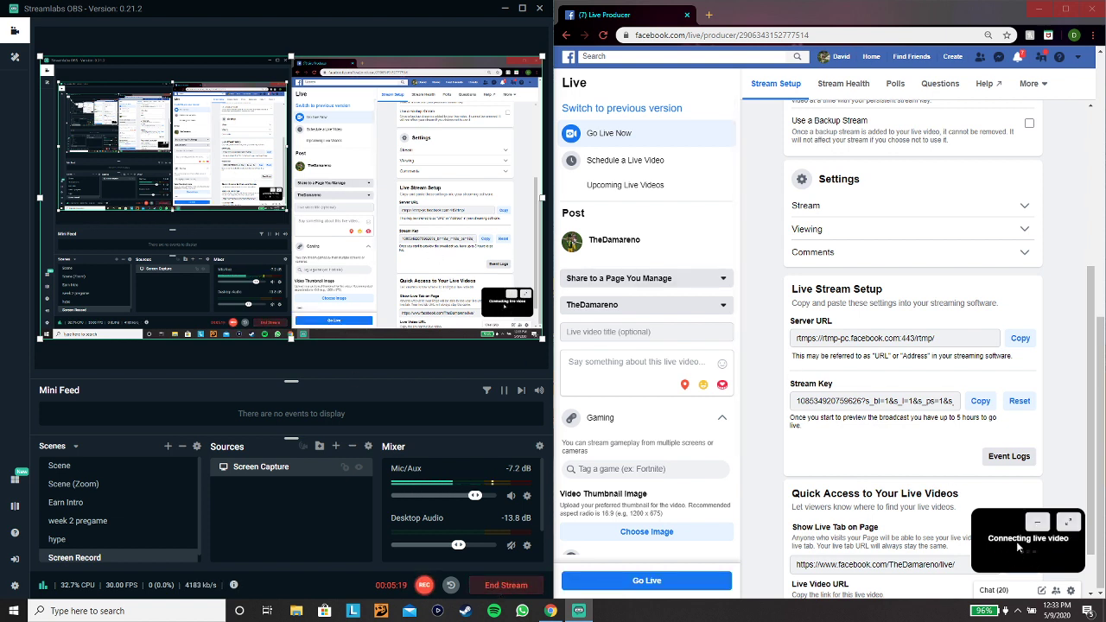
click(1072, 525)
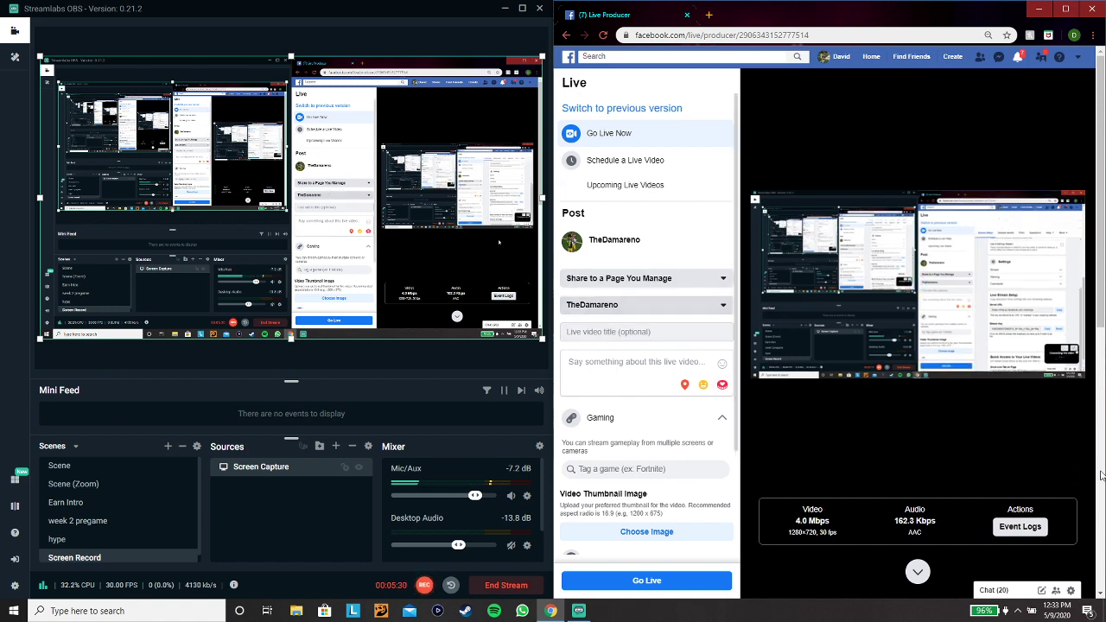
drag(1103, 226, 1104, 441)
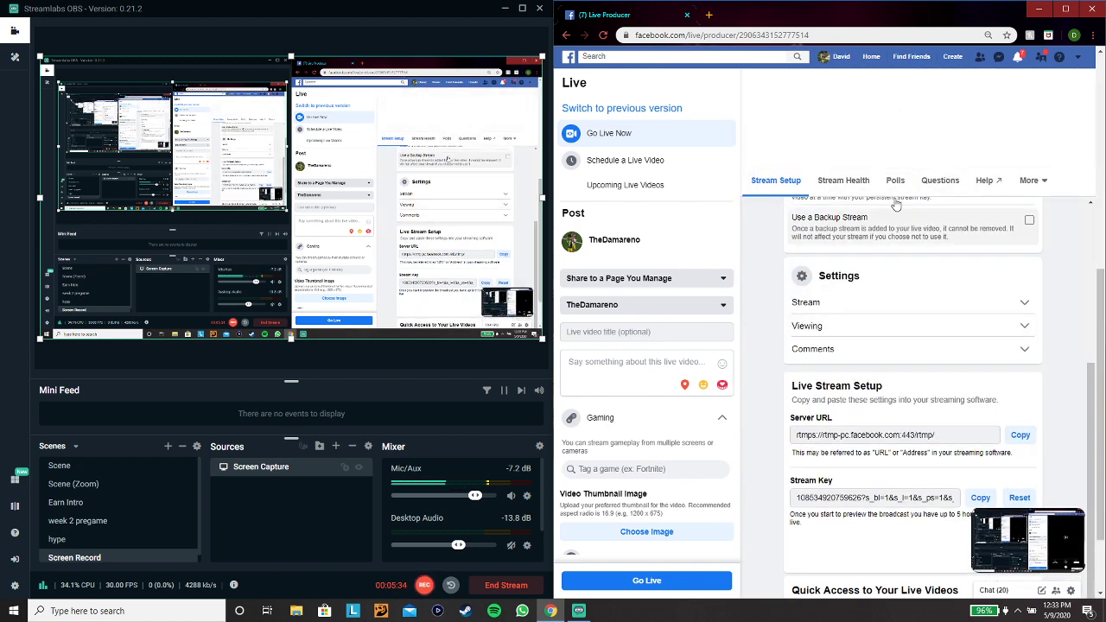
Title the broadcast 'test' and tag it with the game NCAA Football 14
click(631, 332)
text(test)
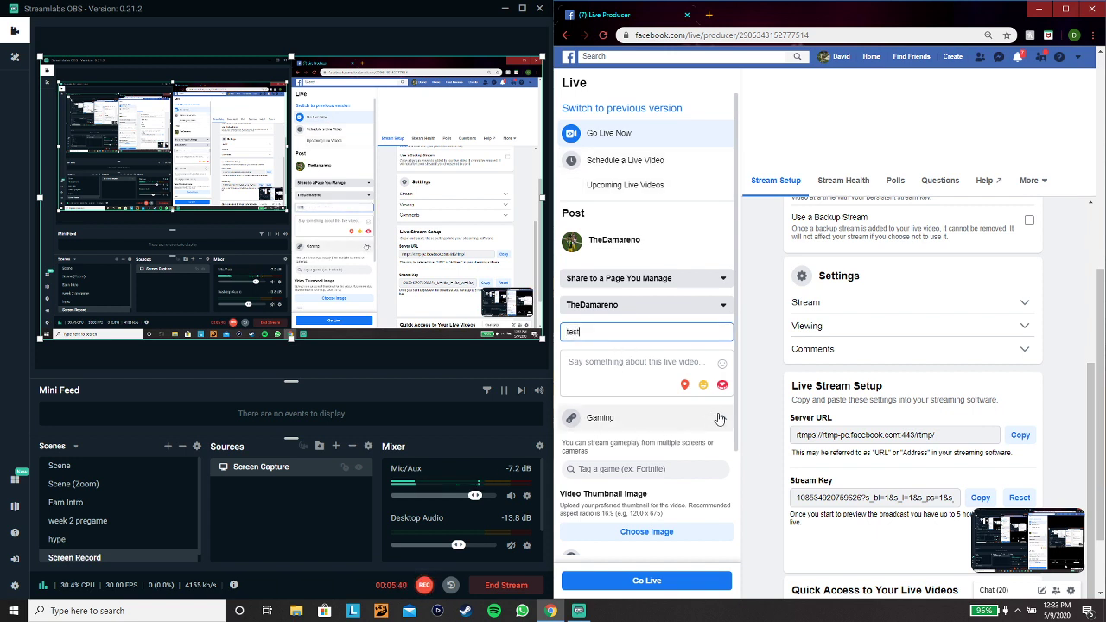
scroll(717, 419, down, 2)
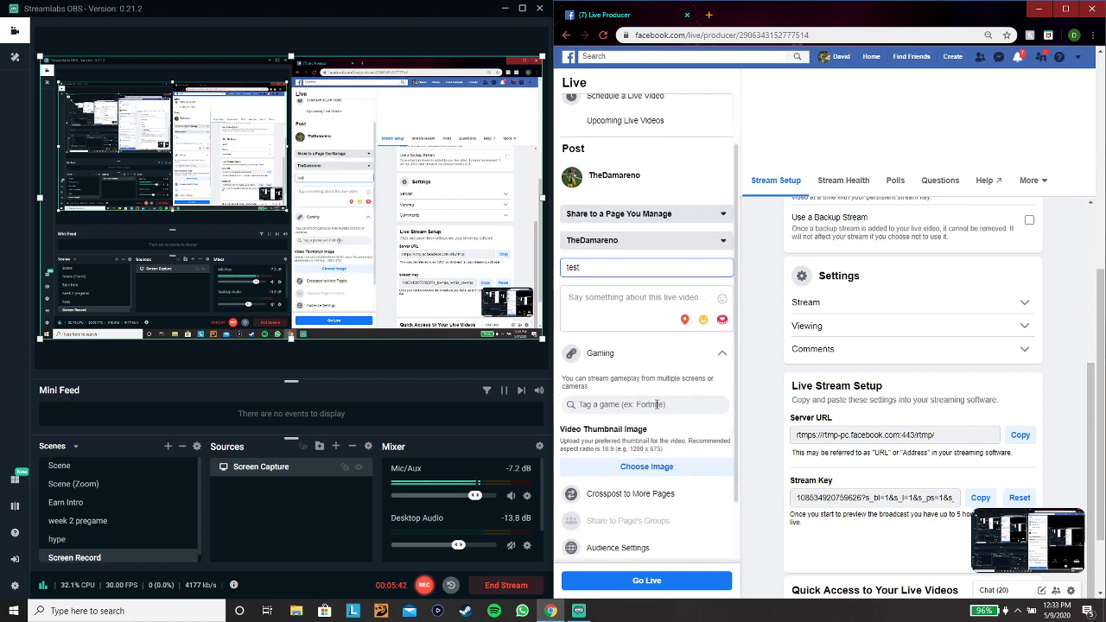
text(ncaa)
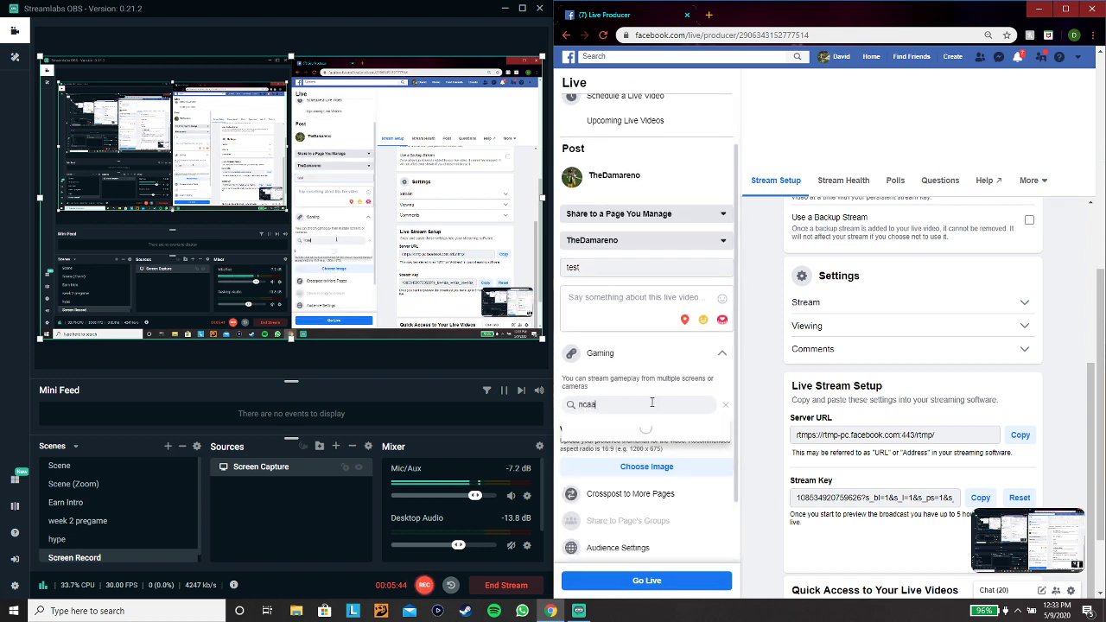
text( 14)
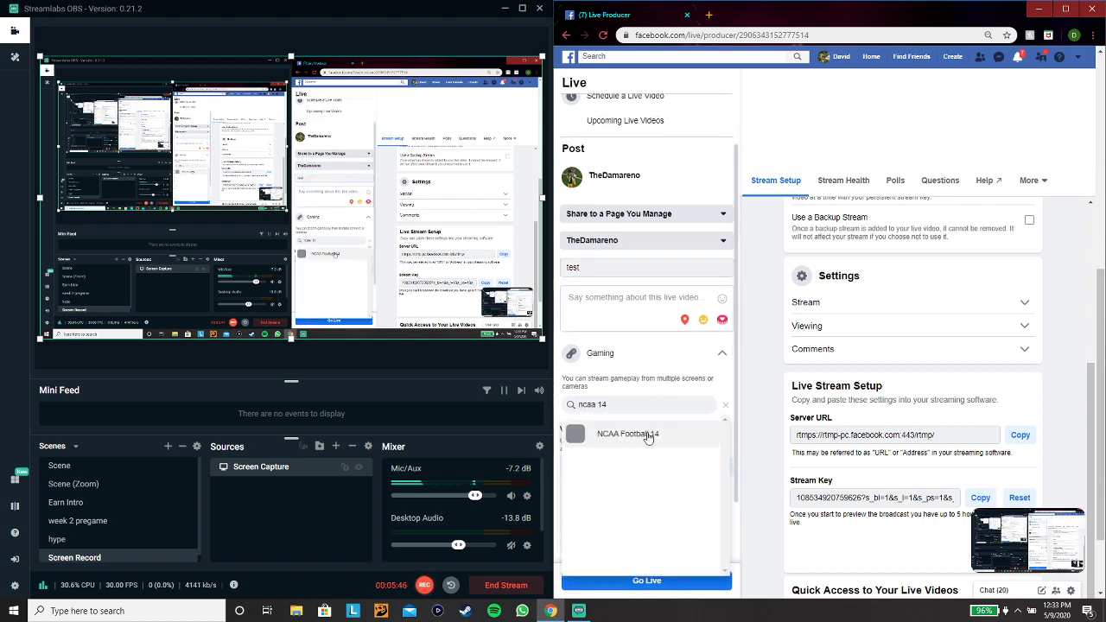
click(648, 438)
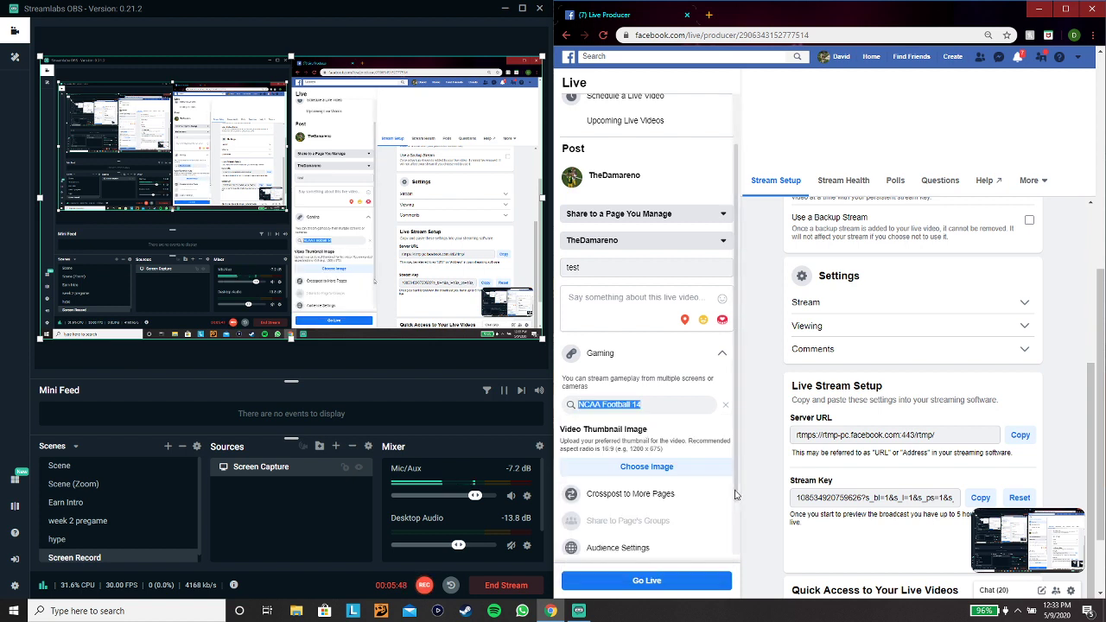
Crosspost the broadcast to the other Page and start the Facebook live broadcast
scroll(735, 495, down, 1)
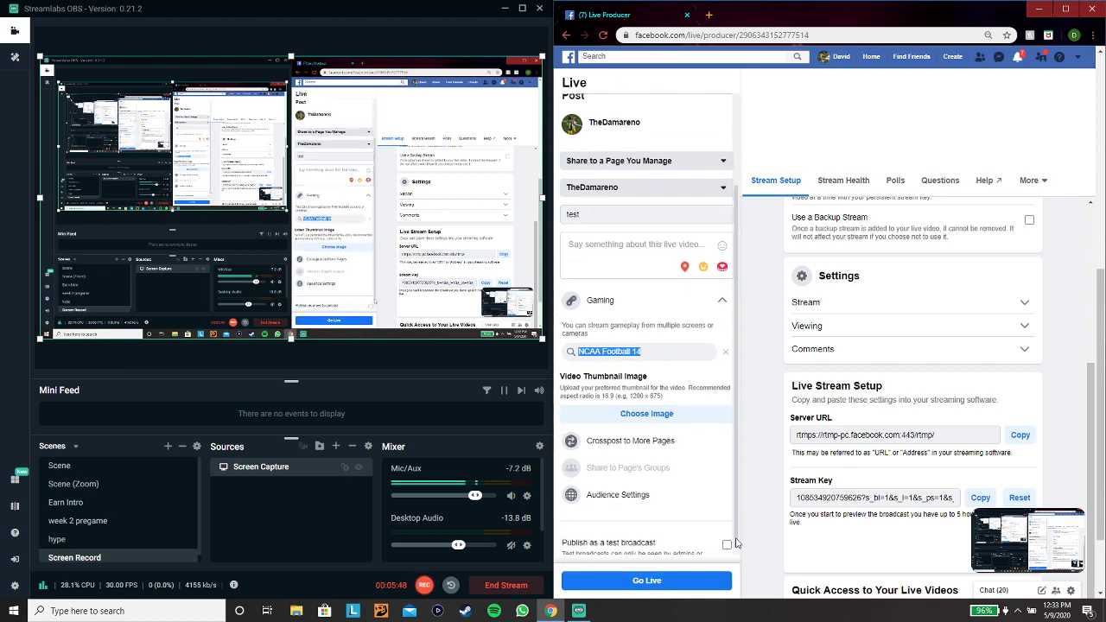
click(657, 427)
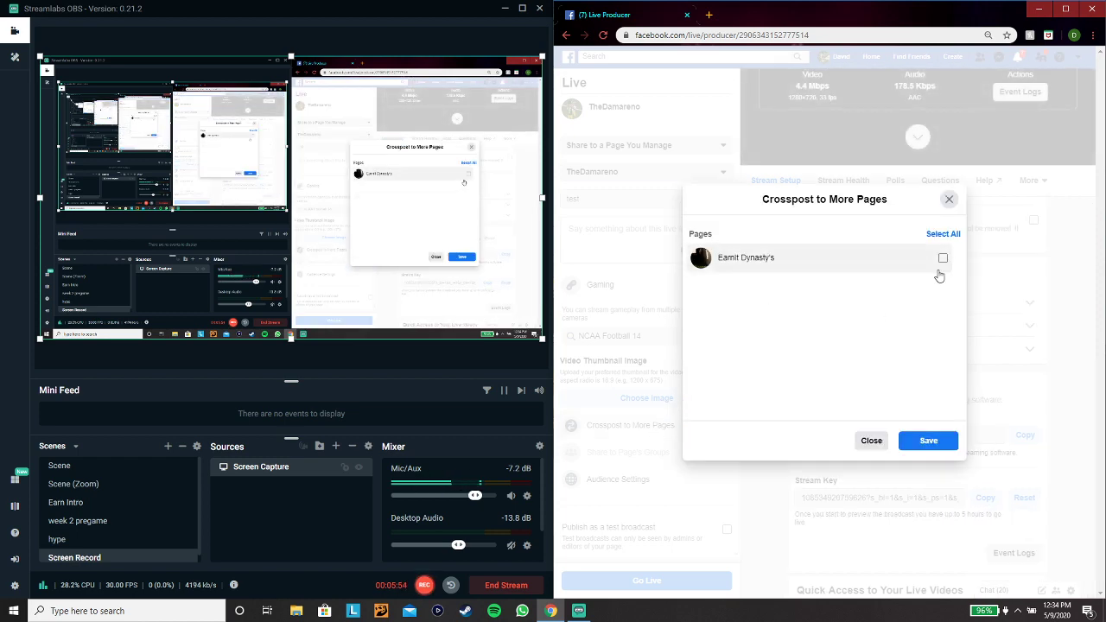
click(943, 259)
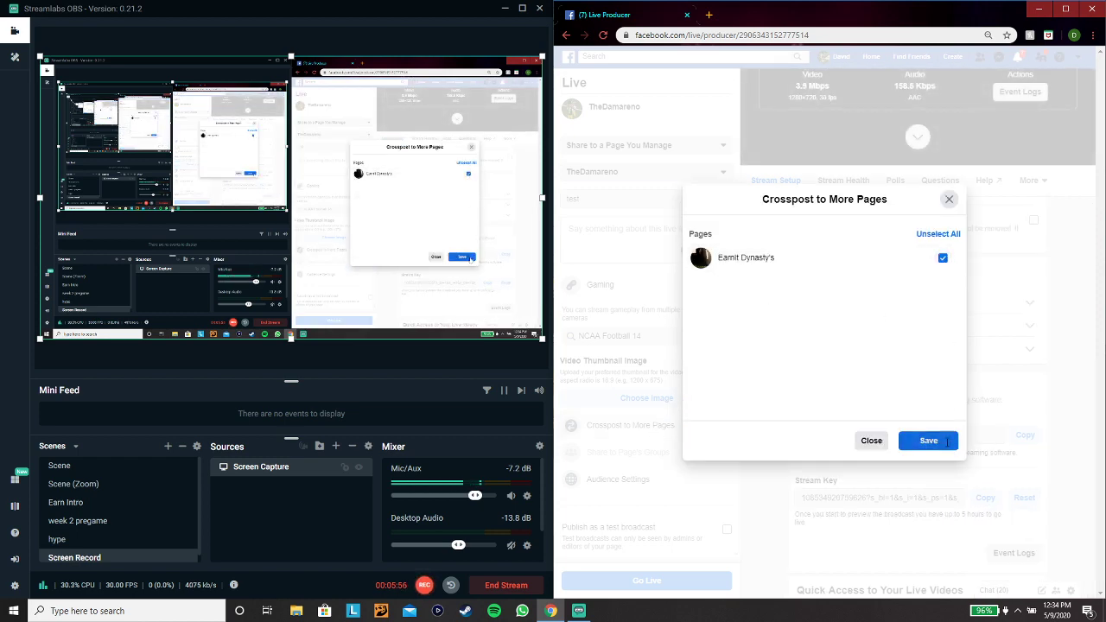
click(929, 442)
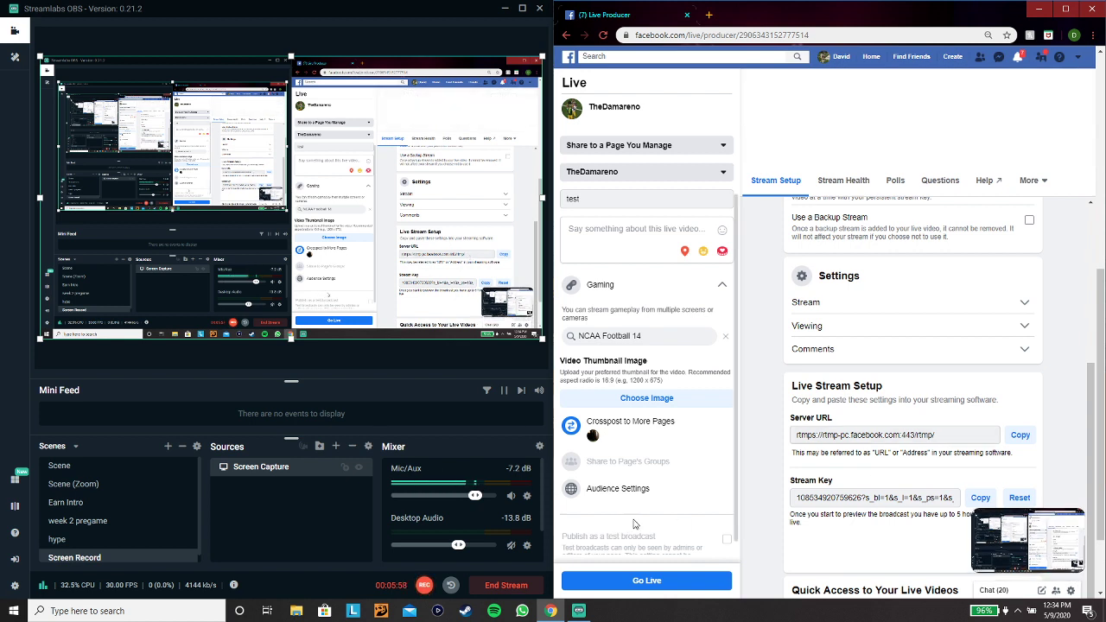
click(644, 583)
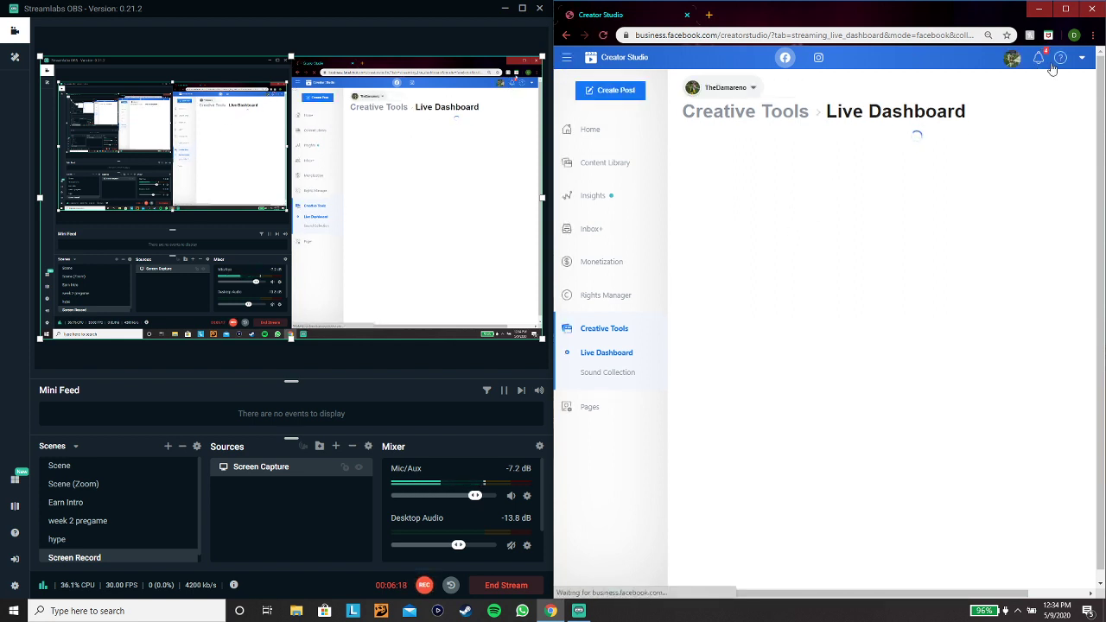
Check business notifications on the Live Dashboard, then open My Facebook's News Feed in a new tab
click(1039, 63)
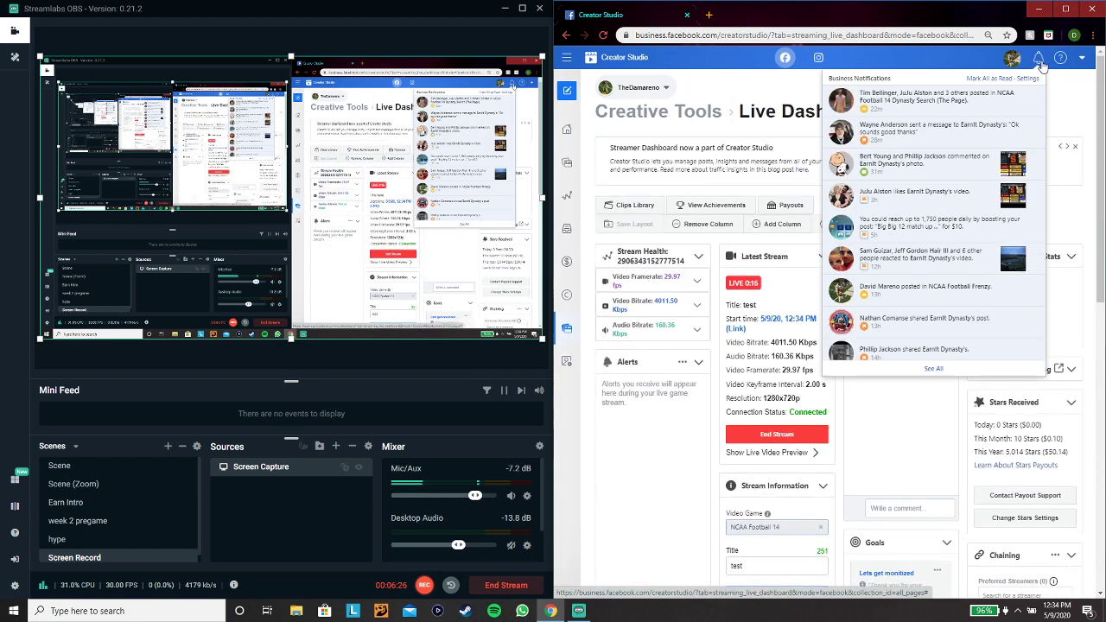
click(1042, 63)
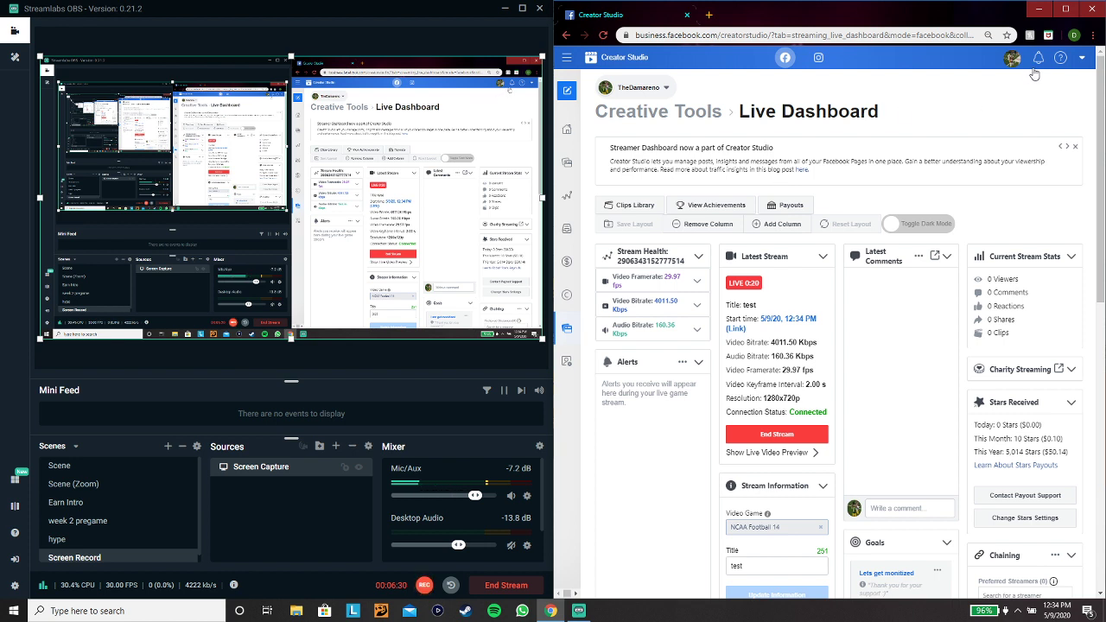
click(1036, 65)
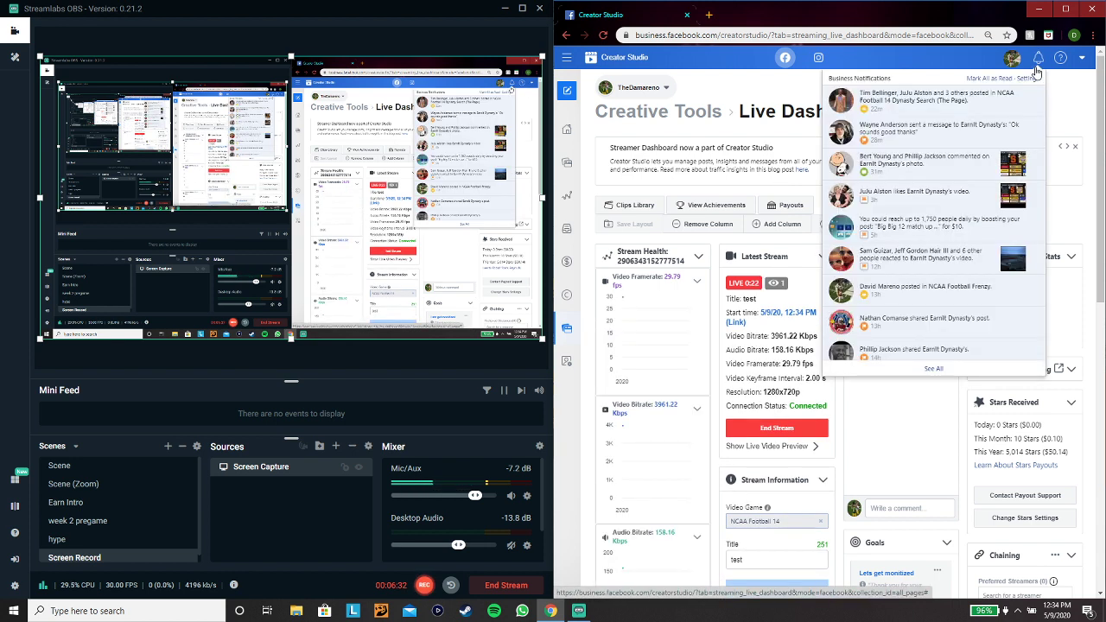
click(1012, 59)
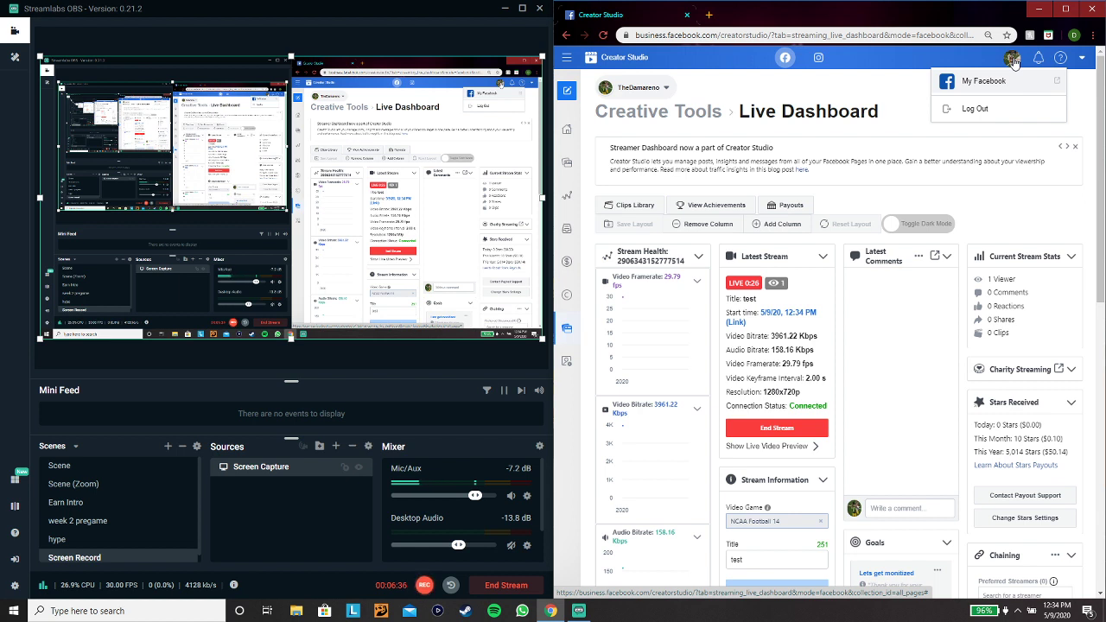
click(987, 80)
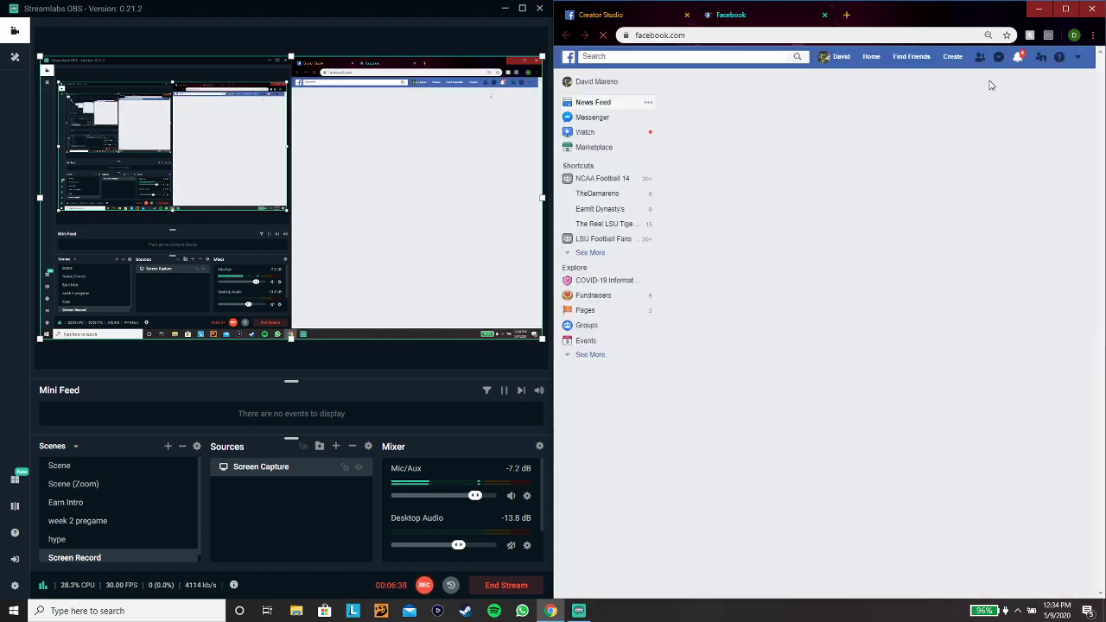
click(1018, 62)
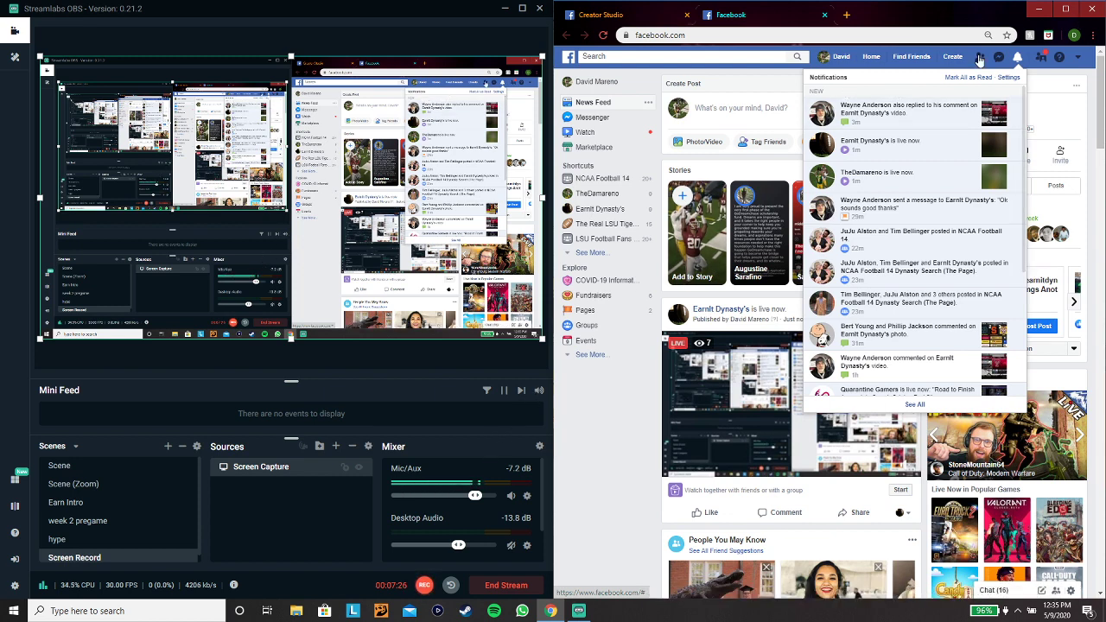
click(1018, 58)
double_click(1018, 59)
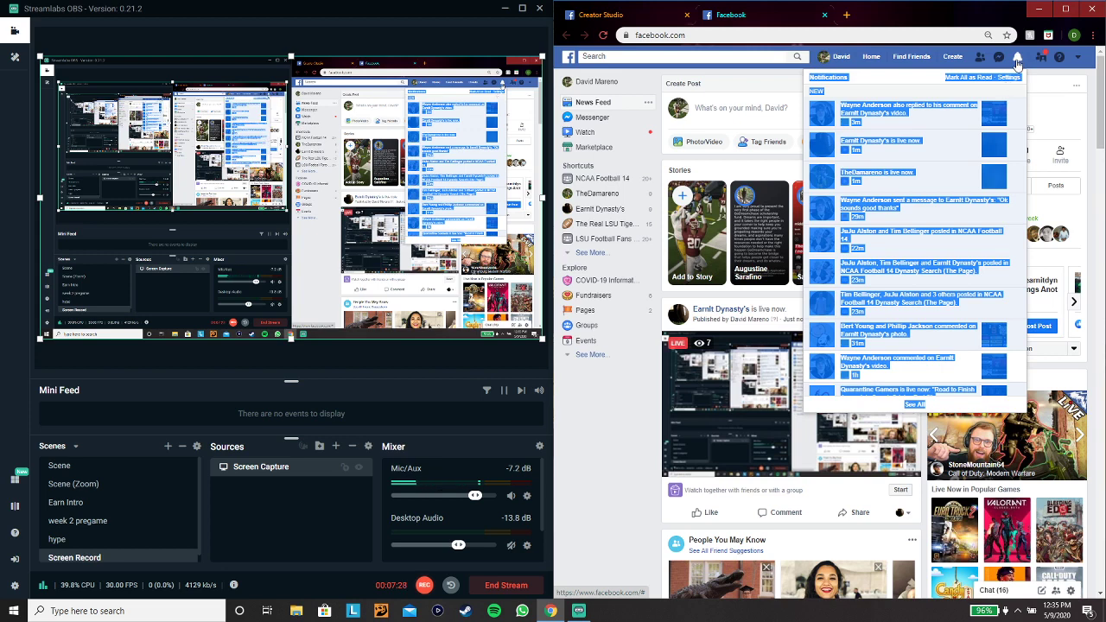
click(1018, 59)
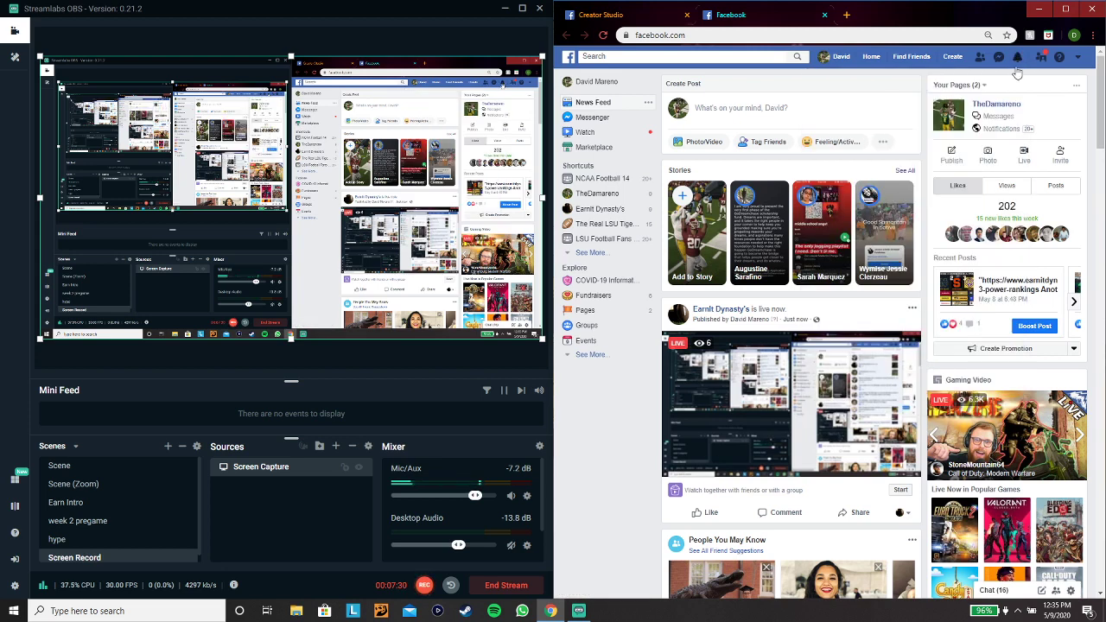